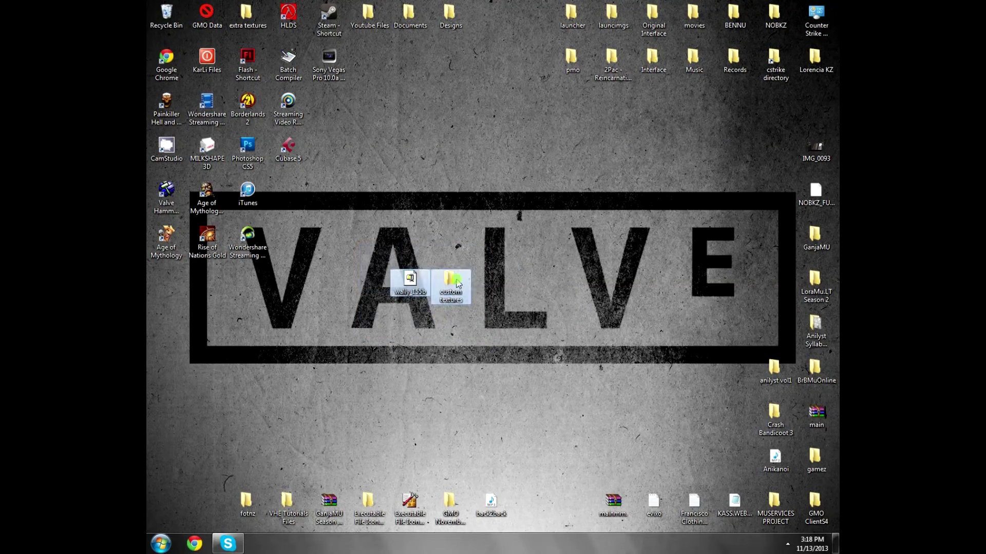
Move the wally_155b file and the custom textures folder together to a new spot on the desktop
drag(452, 280, 485, 288)
click(554, 247)
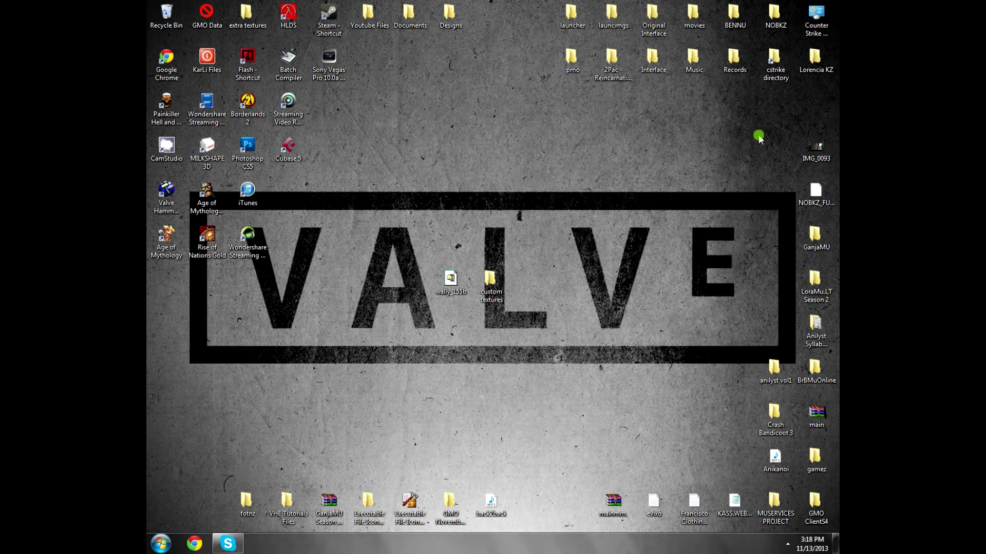
mouse_move(537, 305)
mouse_down()
mouse_move(434, 262)
mouse_move(544, 301)
mouse_up()
click(427, 256)
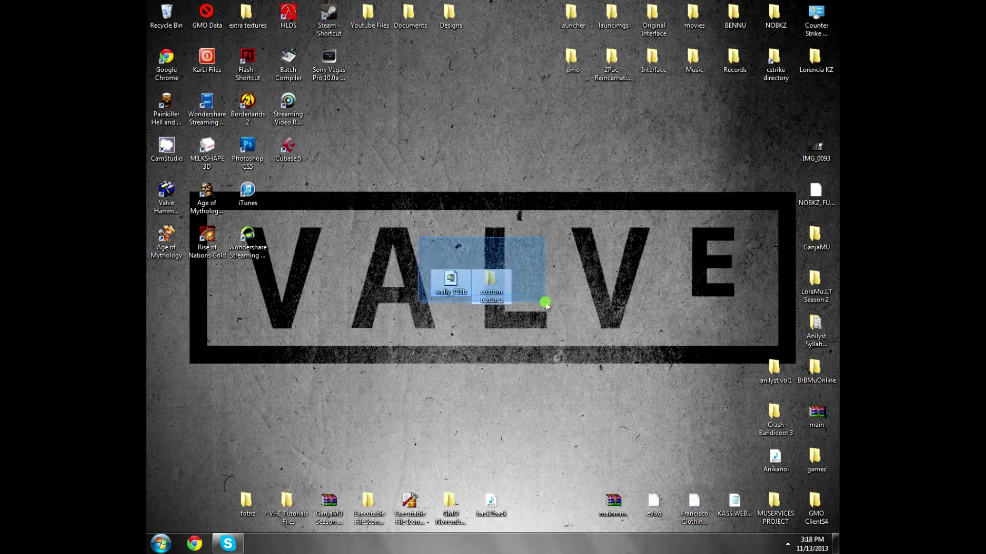
click(459, 294)
click(465, 318)
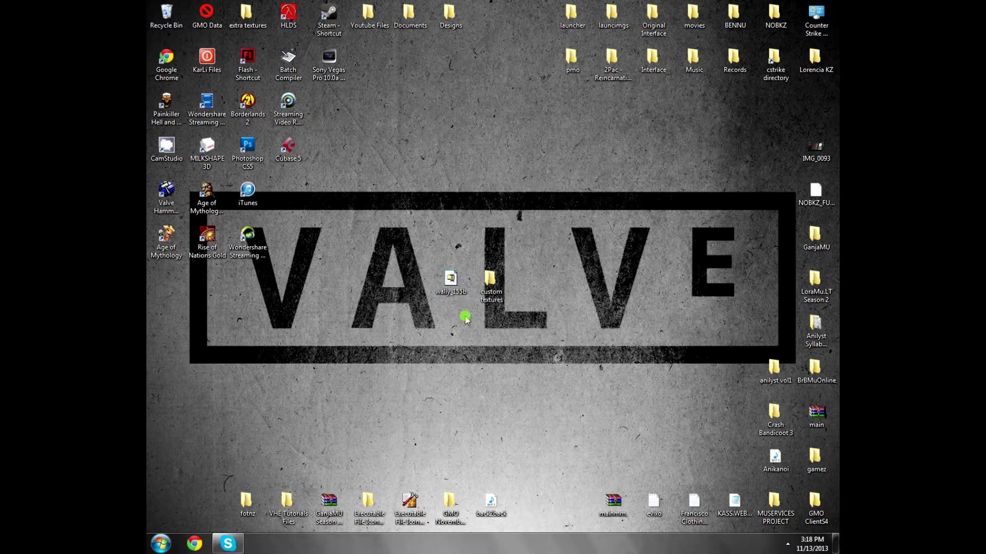
Launch the wally_155b self-extractor and move its window clear of the neighbouring desktop icons
double_click(450, 281)
drag(473, 229, 625, 222)
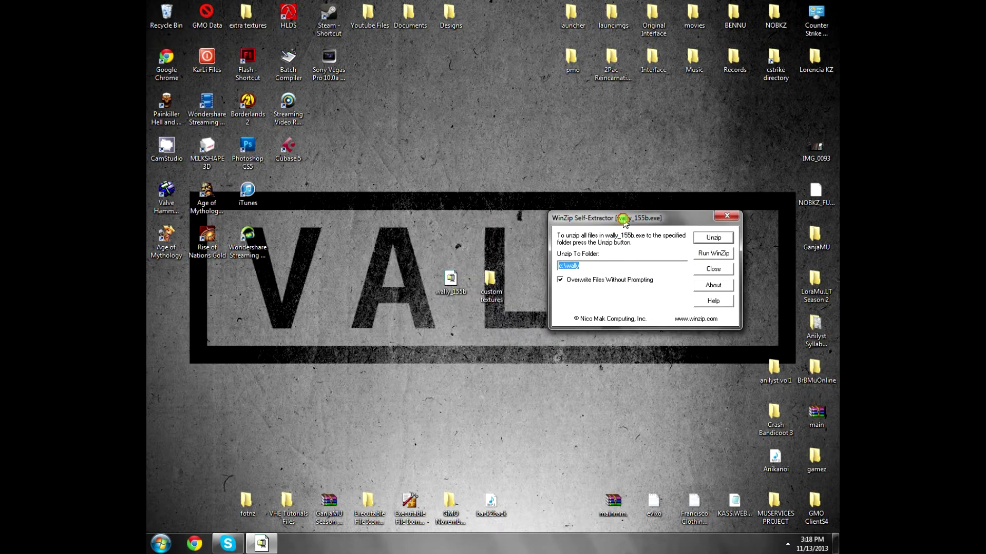
drag(590, 266, 535, 264)
drag(604, 222, 596, 216)
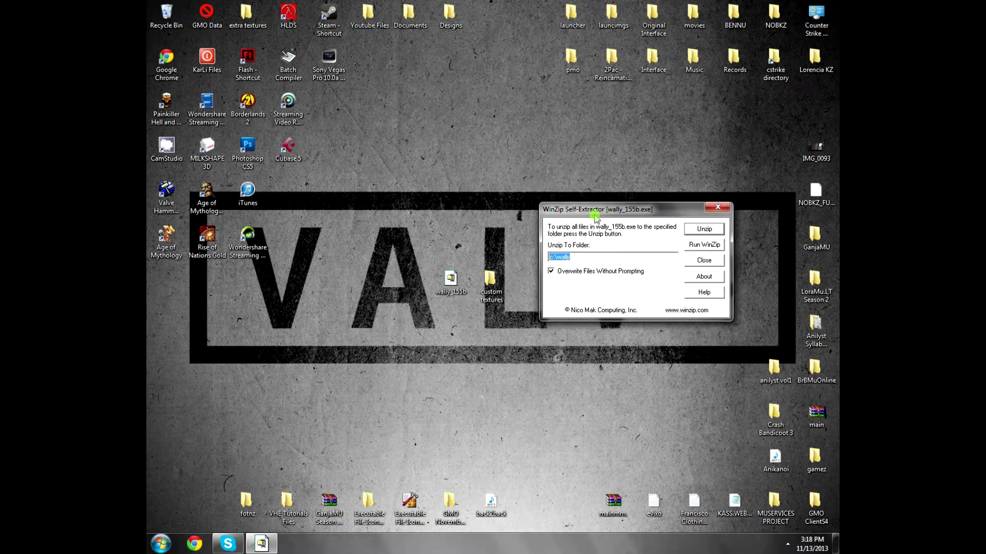
Create a new folder named wally on the desktop
right_click(398, 197)
mouse_move(462, 296)
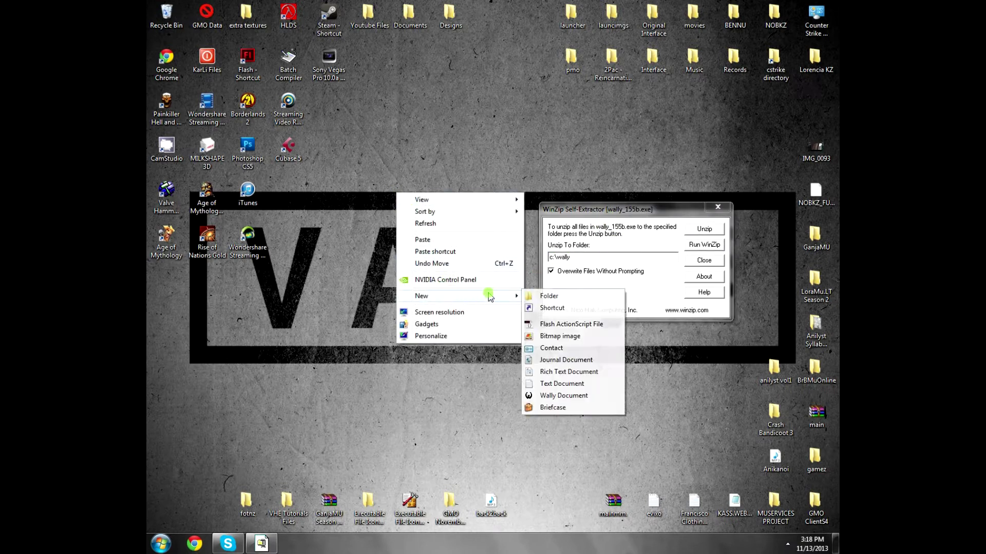
click(542, 297)
text(wally)
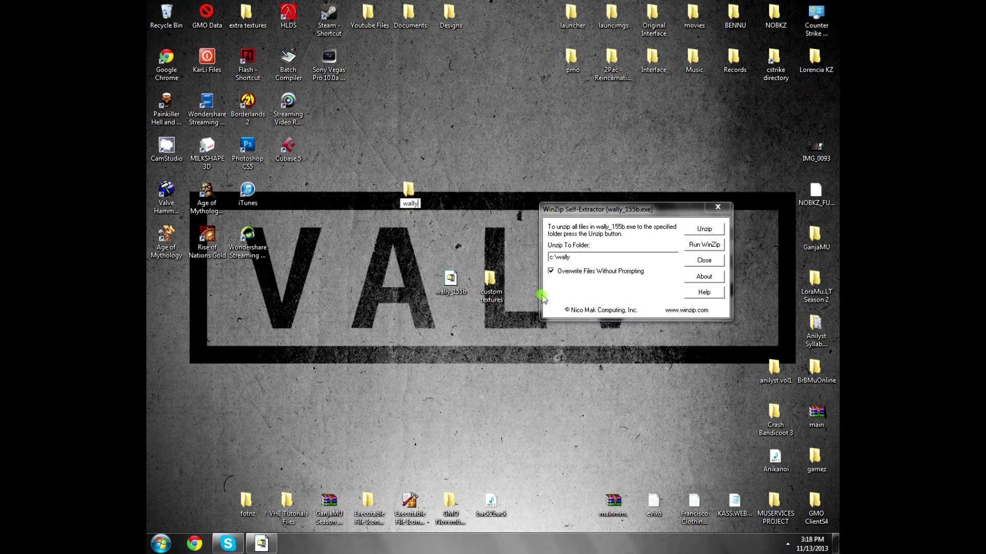
key(Return)
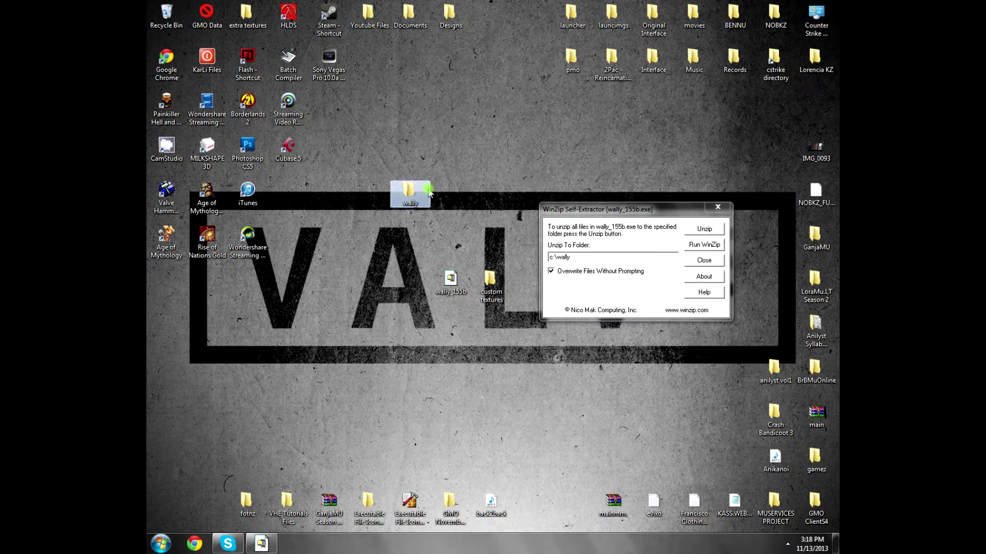
Extract all files using the desktop wally folder's full path as the unzip destination, and close the self-extractor
double_click(409, 191)
click(451, 23)
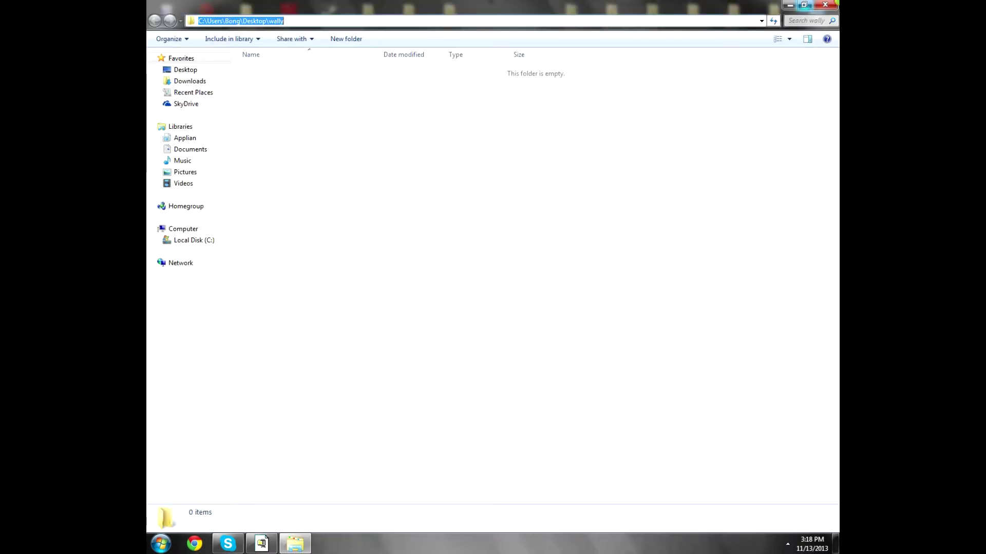
click(825, 5)
text(C:\Users\Bong\Desktop\wally)
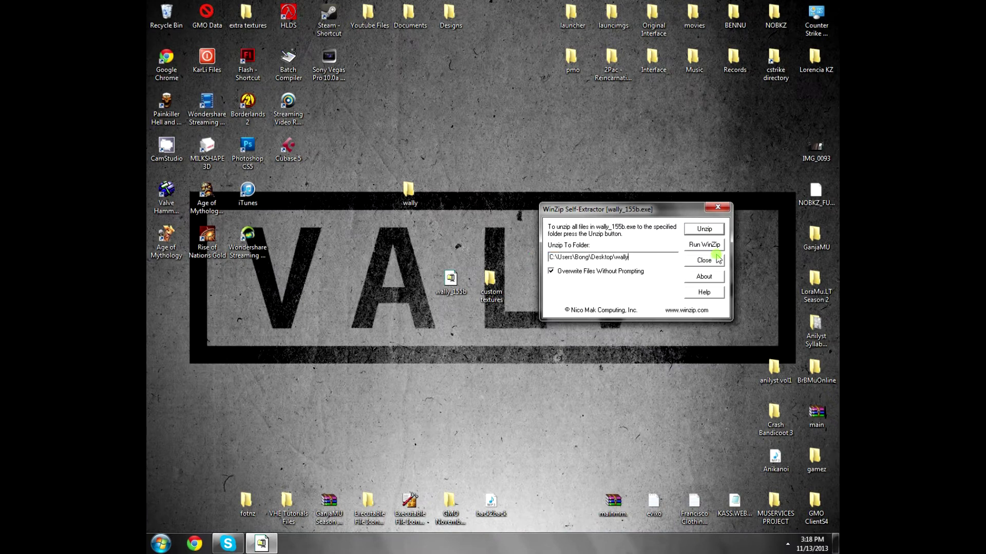
click(709, 233)
click(526, 303)
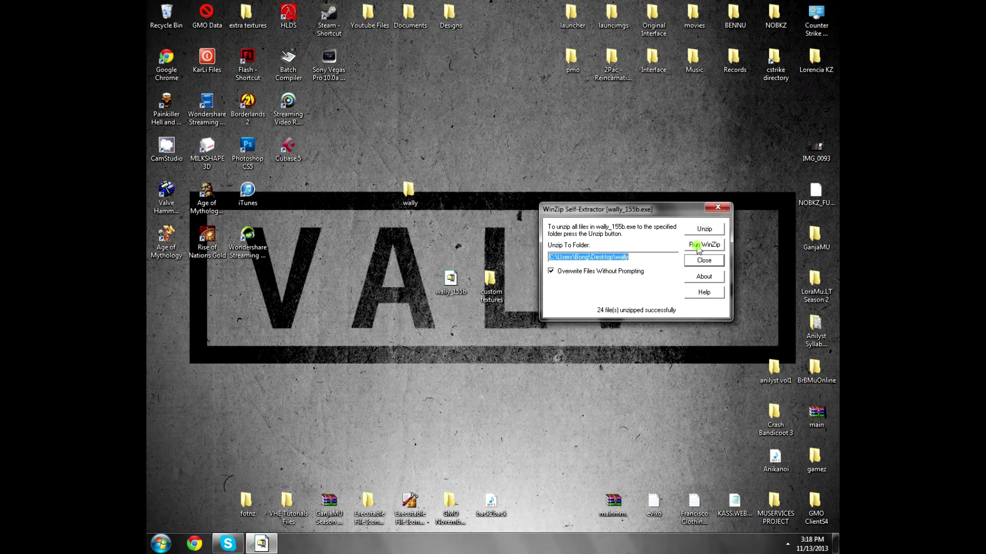
click(713, 207)
Delete the wally_155b file from the desktop and put the wally folder in its place
drag(410, 191, 410, 280)
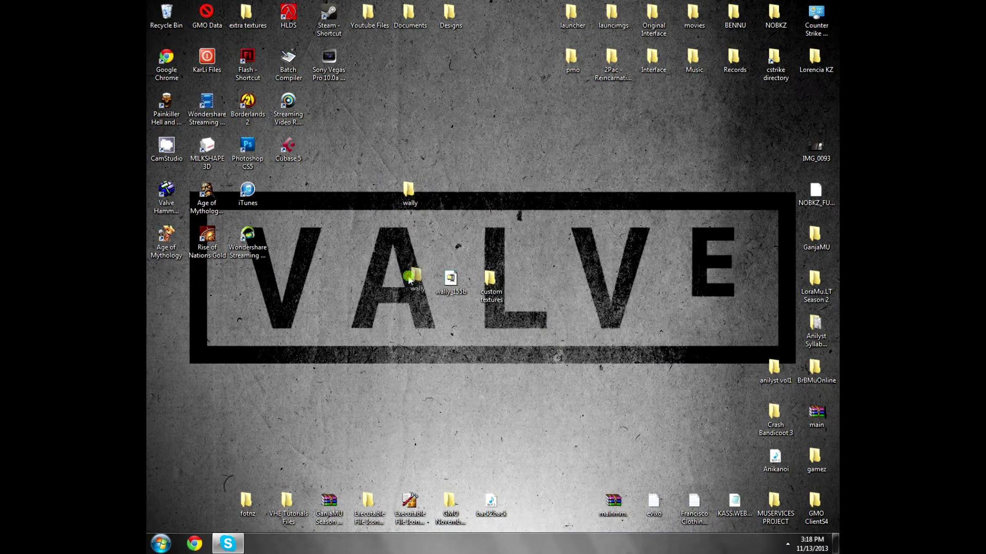
click(446, 281)
key(Delete)
key(Return)
Launch the Wally application from the wally folder, close the folder window and reposition the Wally window
double_click(446, 281)
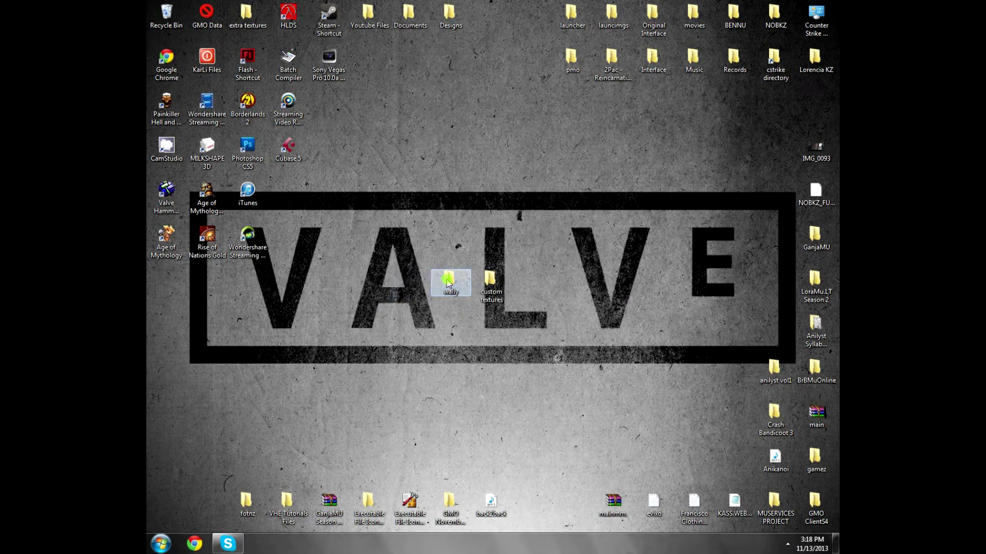
double_click(296, 116)
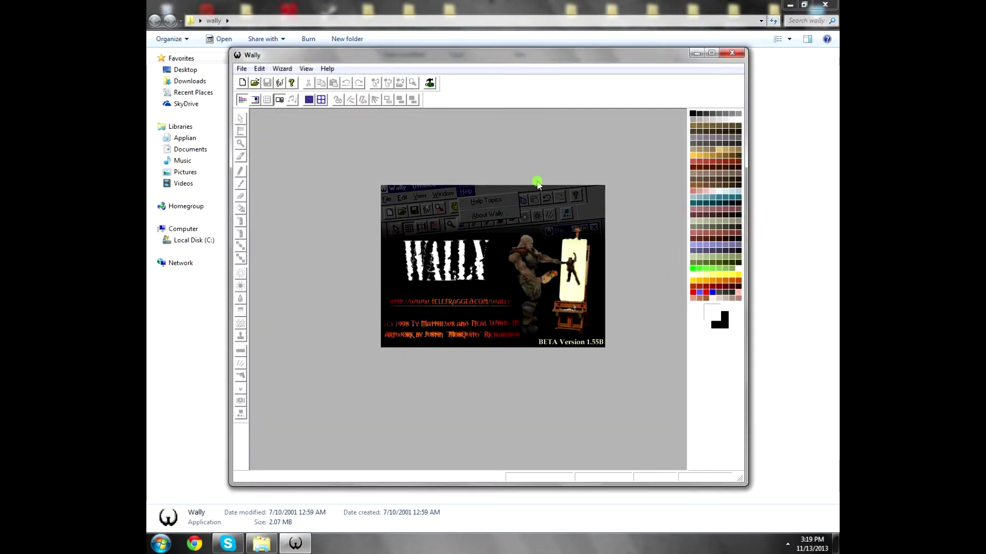
click(825, 5)
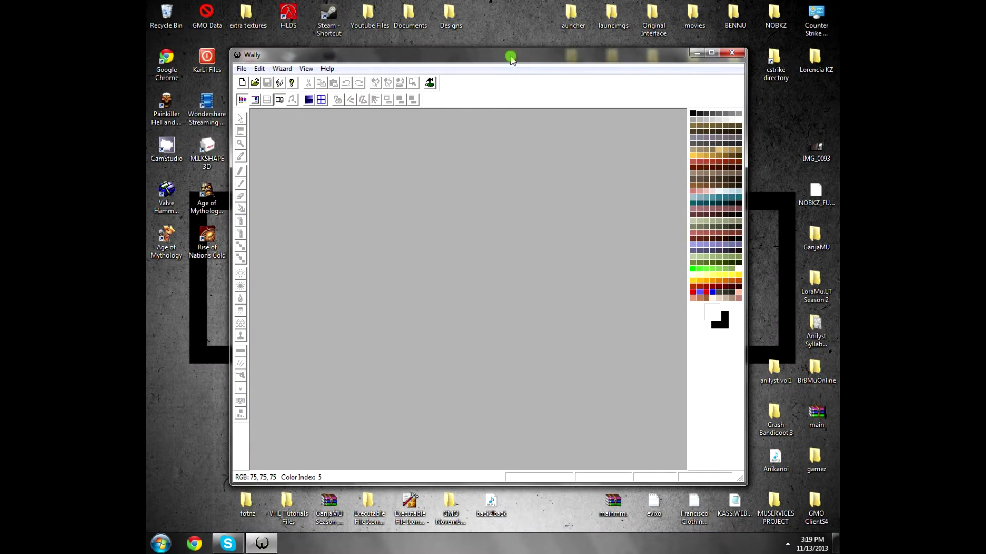
drag(495, 56, 503, 61)
mouse_move(298, 63)
mouse_down()
mouse_move(289, 58)
mouse_move(296, 69)
mouse_up()
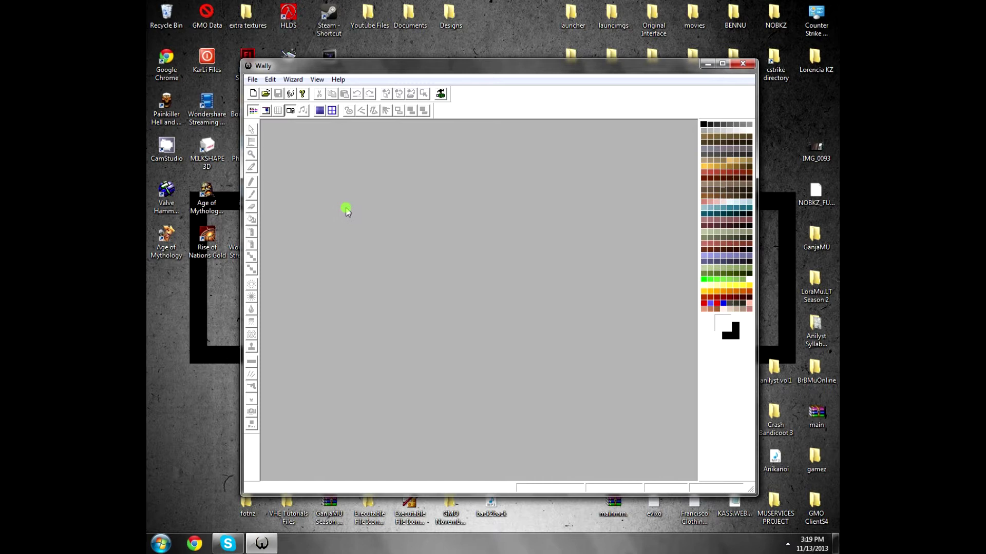
Switch to Google Chrome and run a Google image search for "custom textures"
click(193, 540)
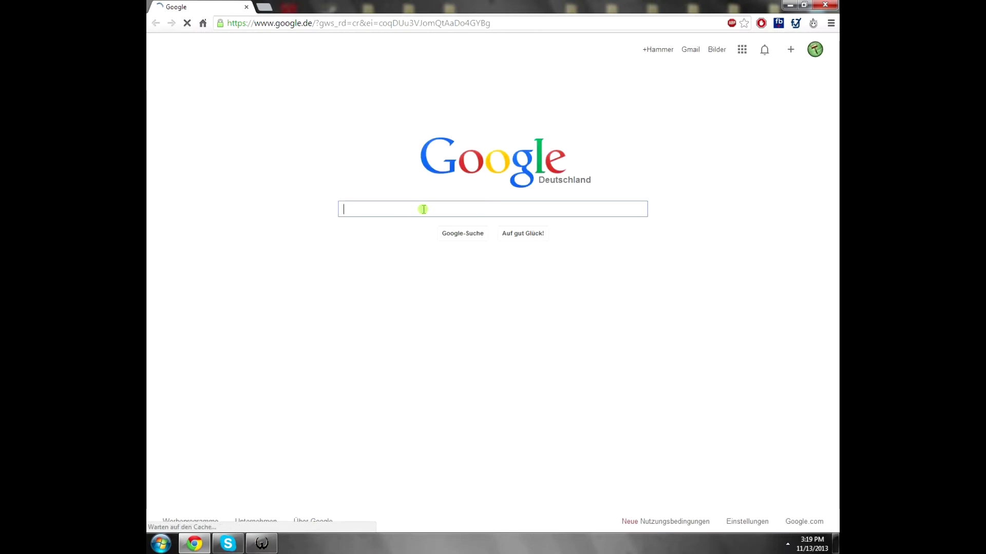
text(cusdtom tex)
key(ctrl+a)
text(custom textures)
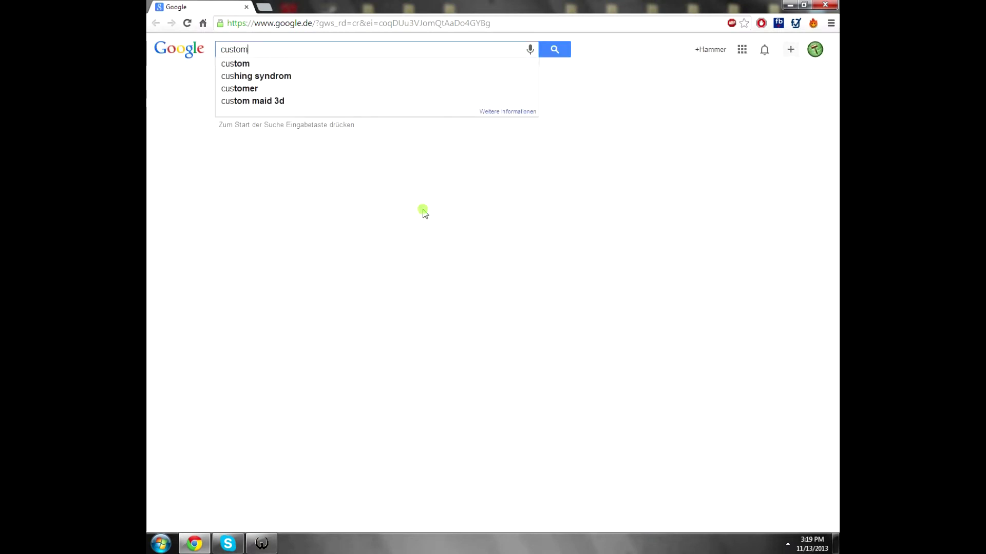
key(Return)
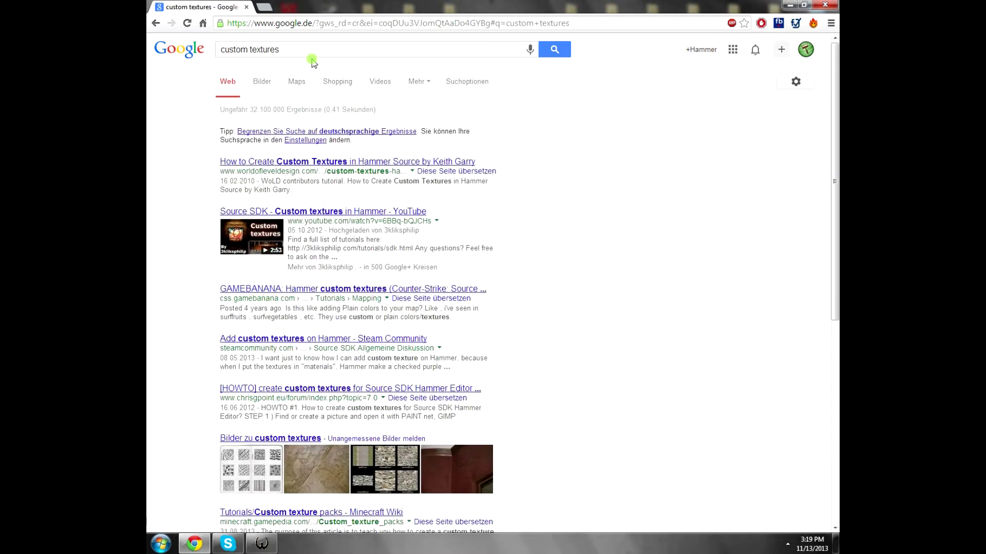
click(262, 81)
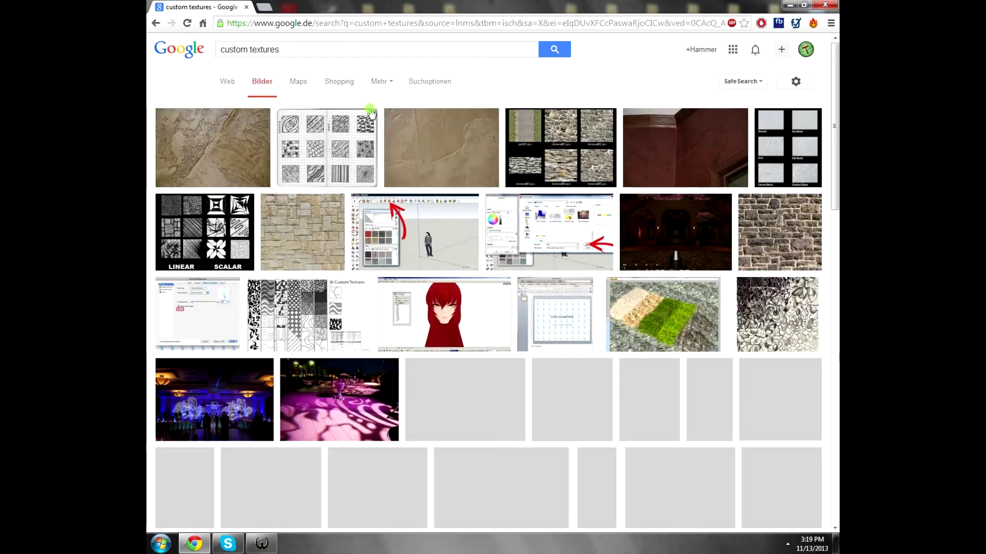
Refine the image search to "custom textures deviantart", accepting the corrected spelling
click(299, 49)
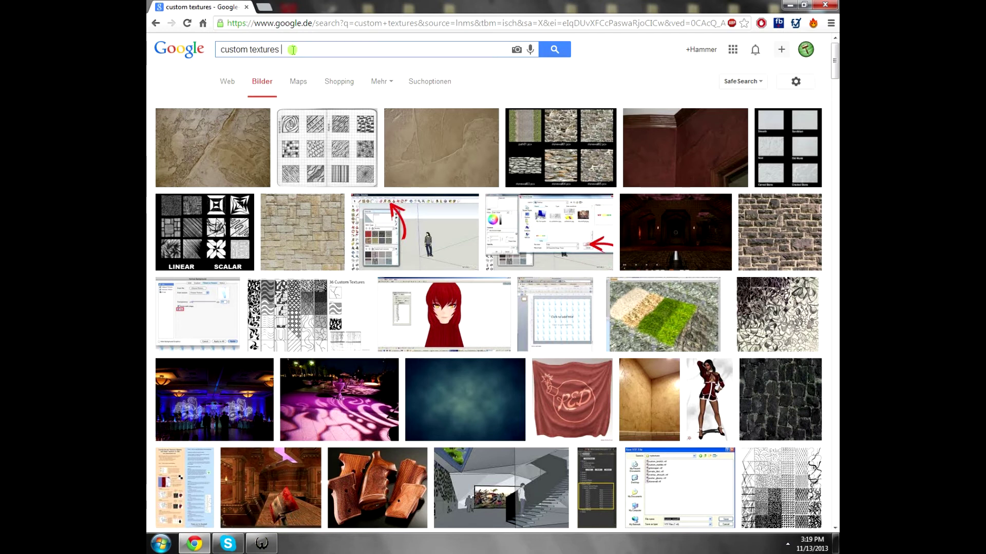
scroll(249, 244, down, 7)
scroll(251, 242, up, 7)
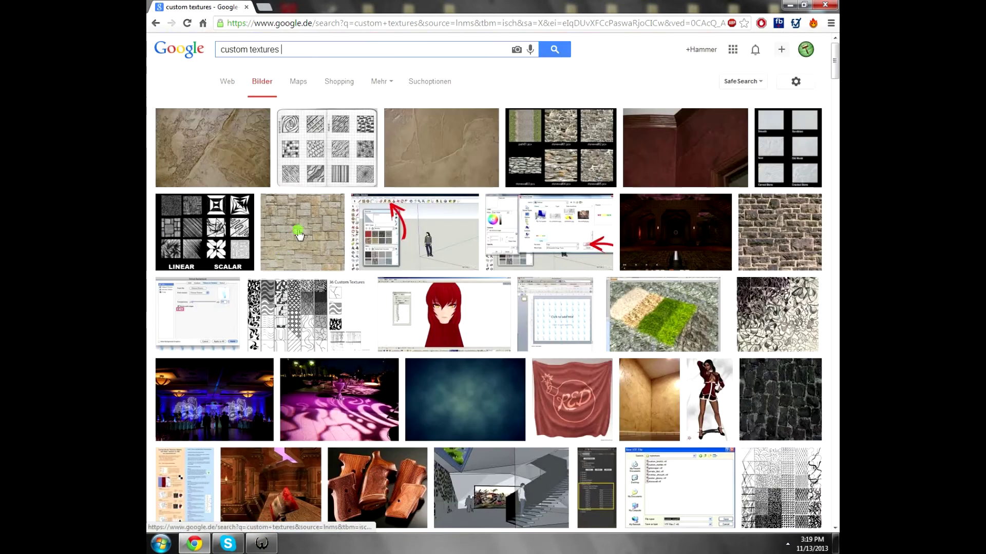
text(rt)
key(Return)
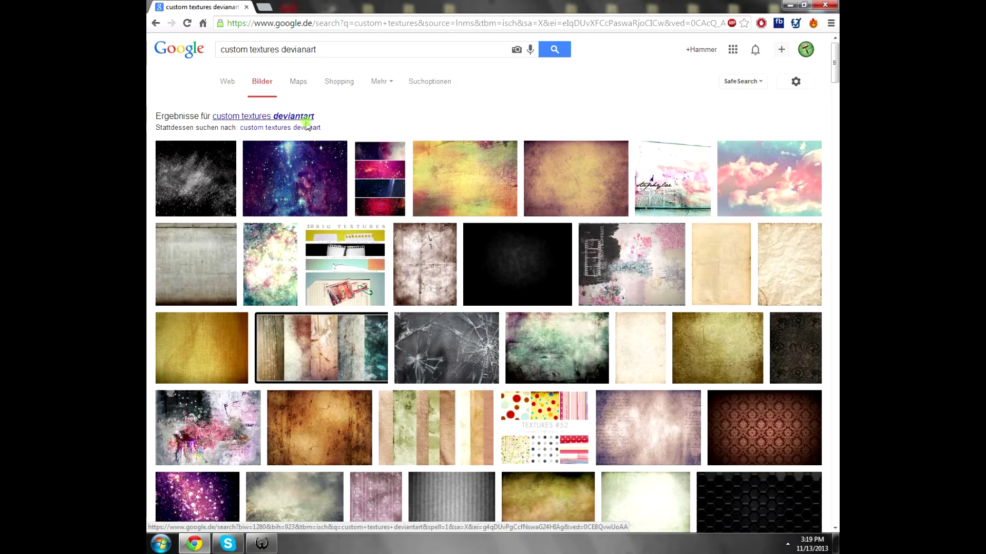
click(304, 120)
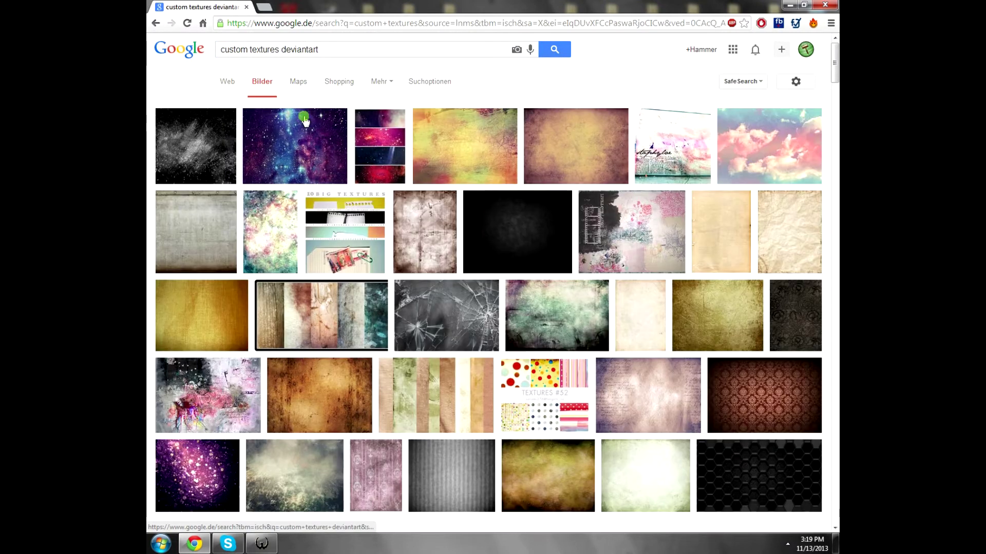
Open the Star Textures Pack 05 image result in a new tab and look through its deviantART page
mouse_move(395, 139)
middle_click(389, 118)
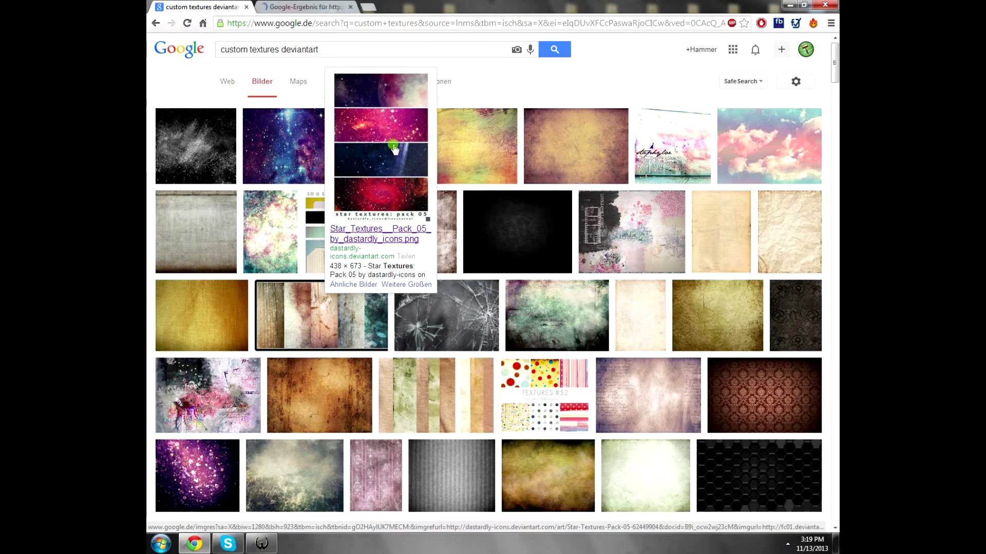
click(305, 7)
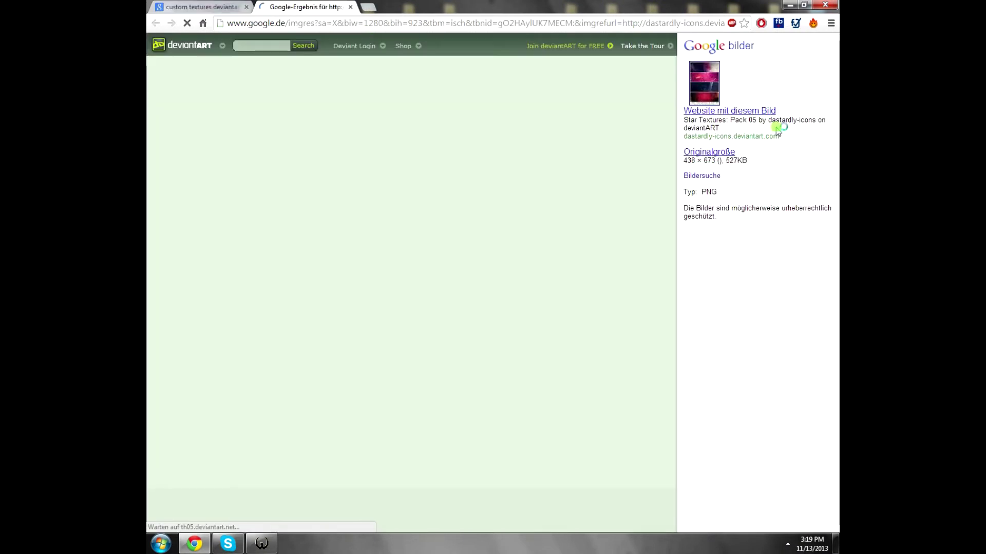
scroll(462, 236, down, 3)
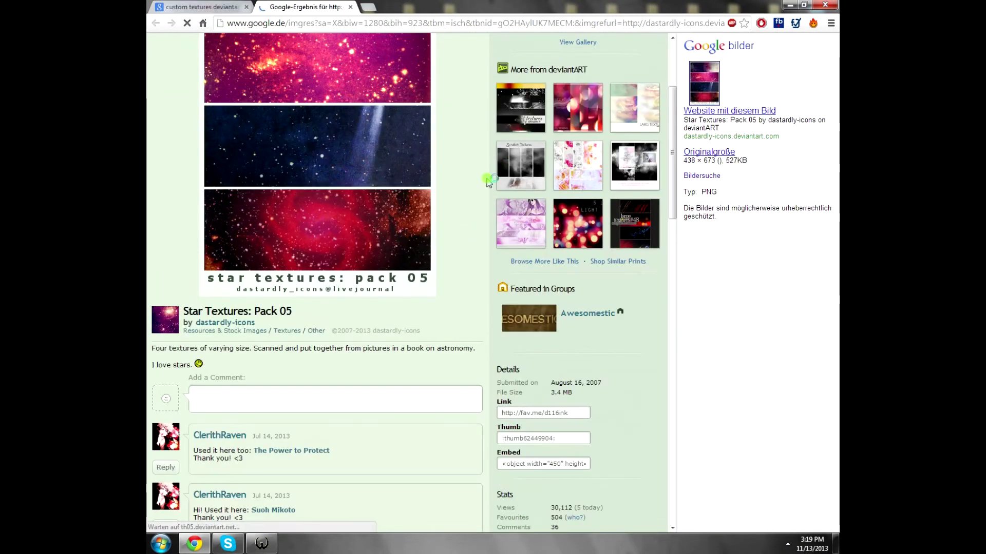
scroll(448, 238, up, 3)
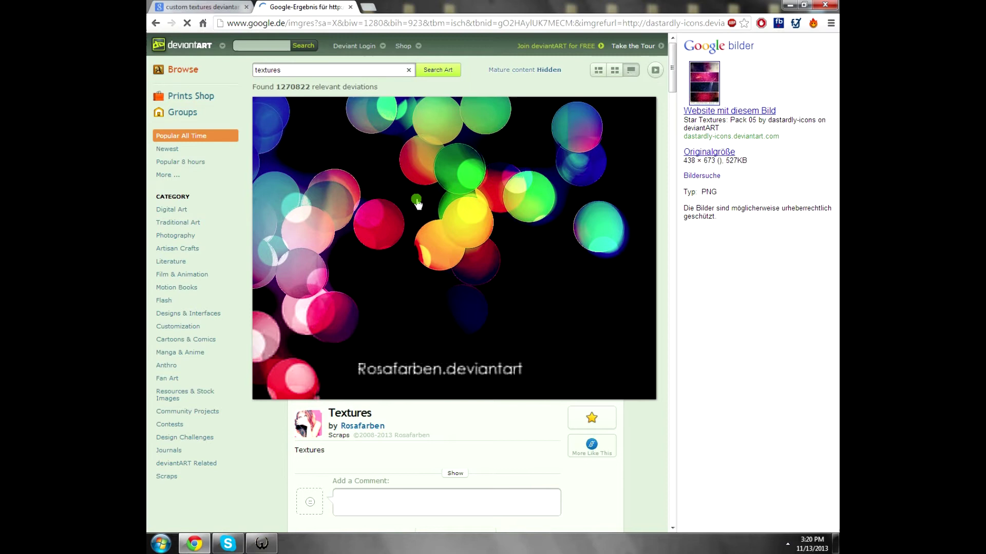
Browse and rerun the deviantART search for "textures", and close that tab to return to the image results
scroll(416, 205, down, 1)
scroll(416, 205, up, 1)
click(289, 70)
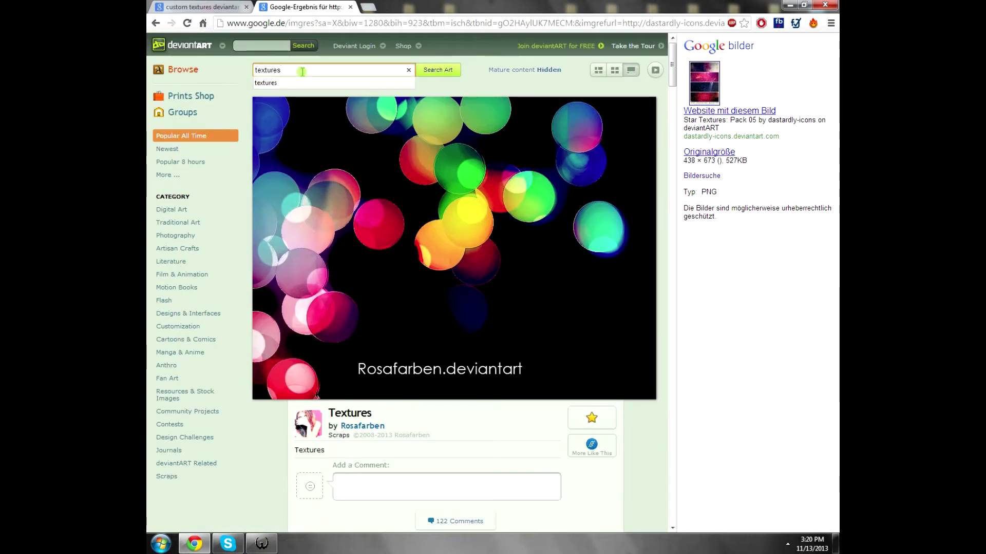
key(Return)
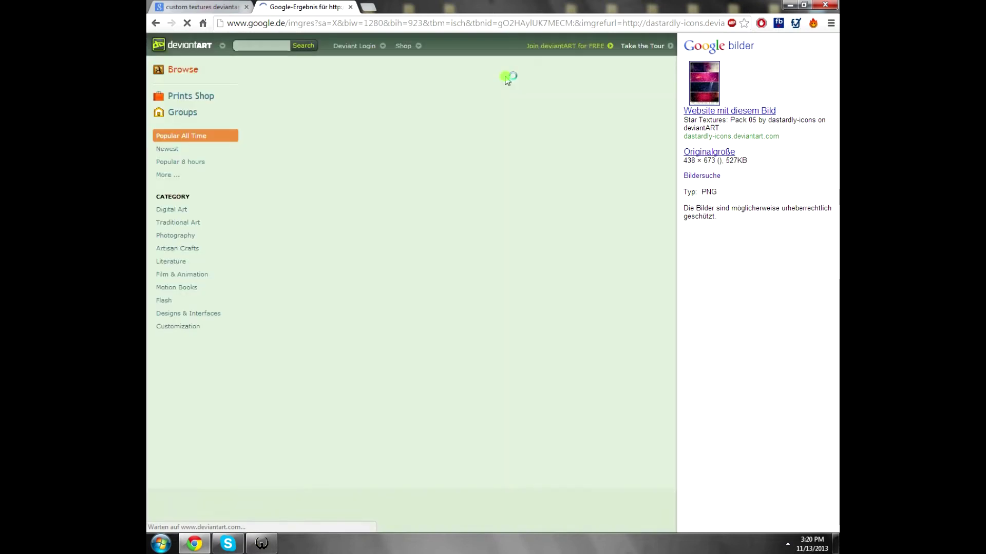
click(351, 8)
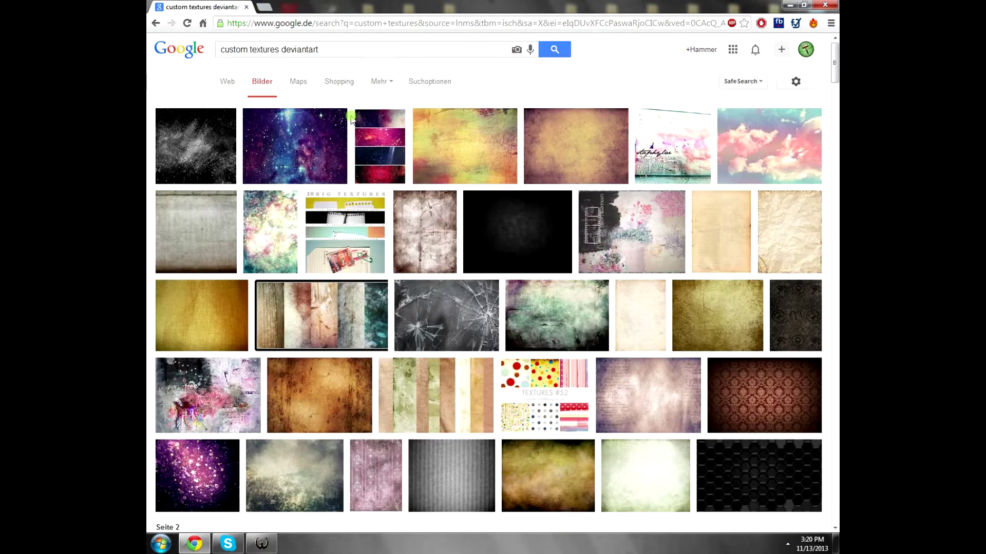
Open the image result showing five vertical grunge texture strips and download its Texture Pack ZIP from deviantART
scroll(292, 313, down, 5)
scroll(326, 162, up, 2)
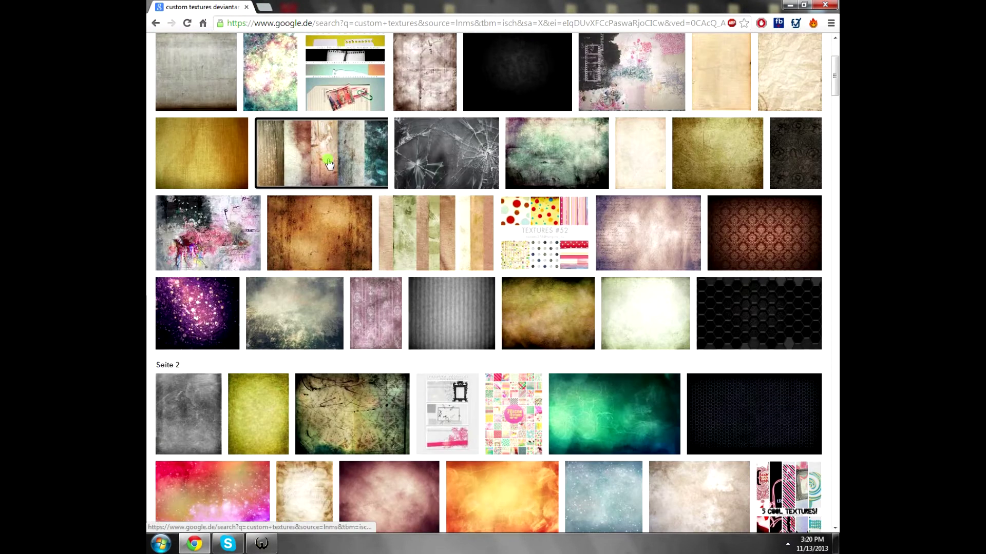
click(329, 164)
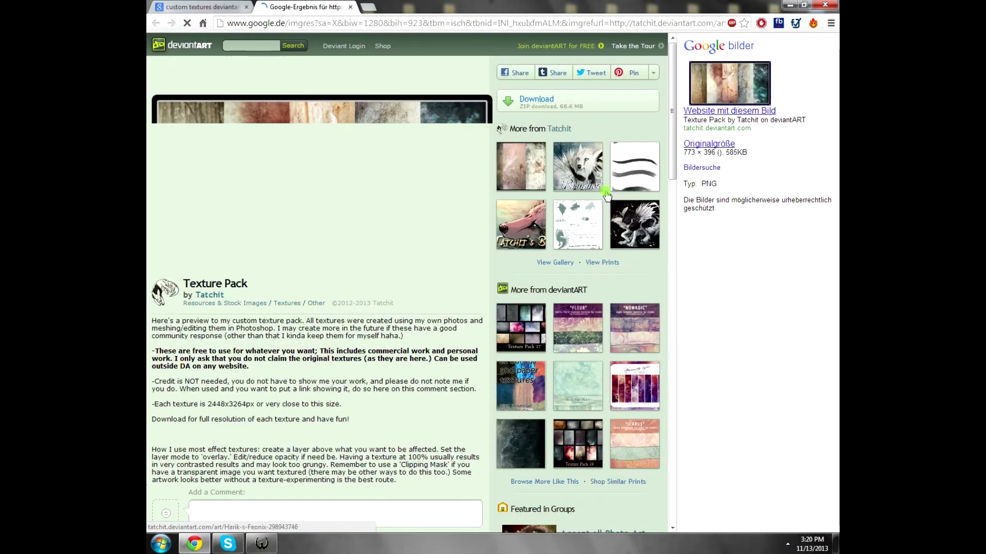
scroll(361, 278, down, 5)
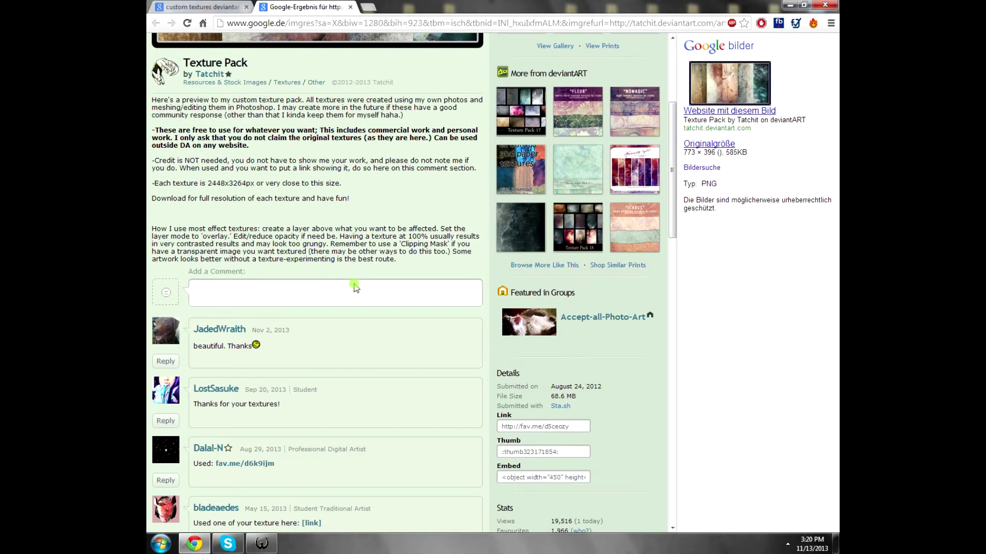
scroll(361, 279, up, 5)
click(579, 114)
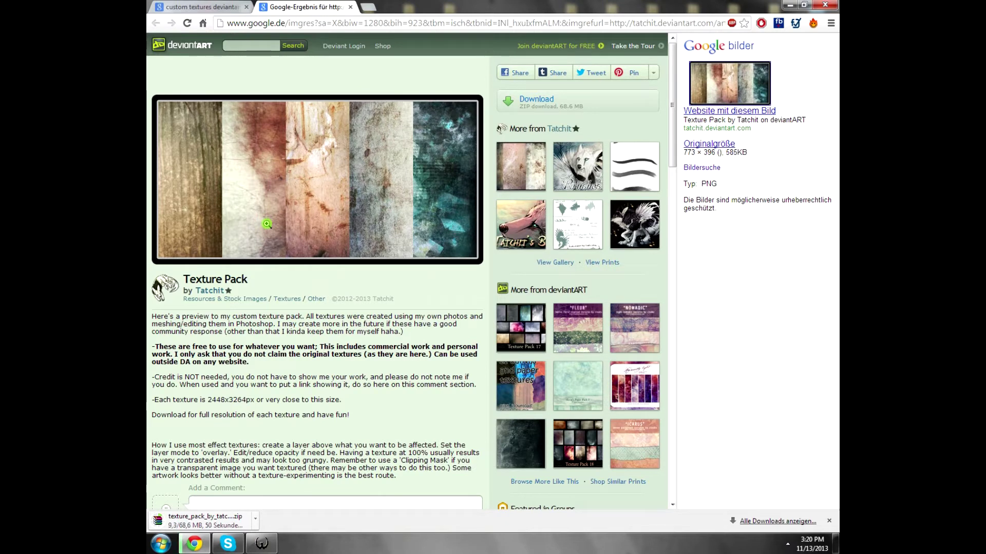
Check the image size and usage terms stated in the Texture Pack description on deviantART
drag(207, 400, 257, 402)
click(377, 406)
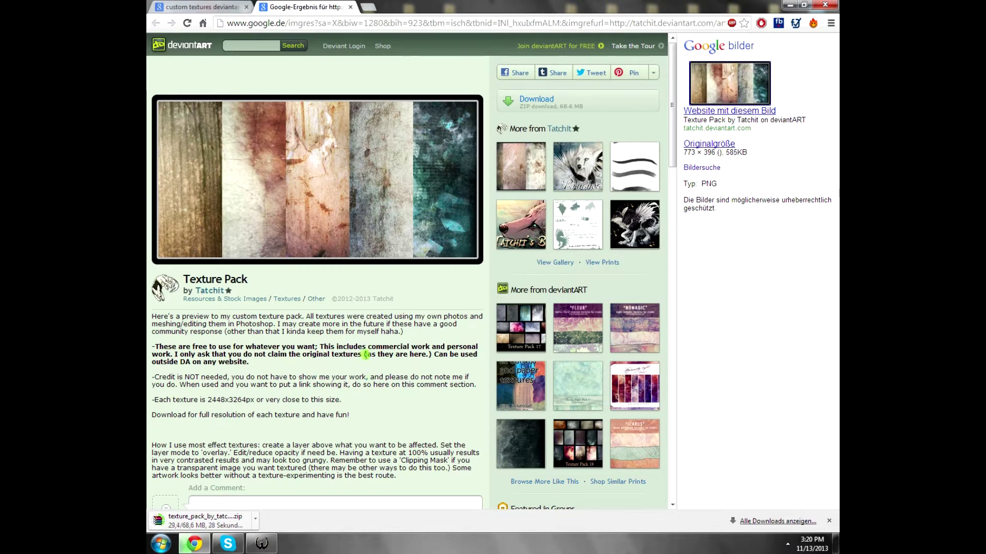
click(363, 25)
Return to the Google image results and search for "texture 512px" instead
click(232, 7)
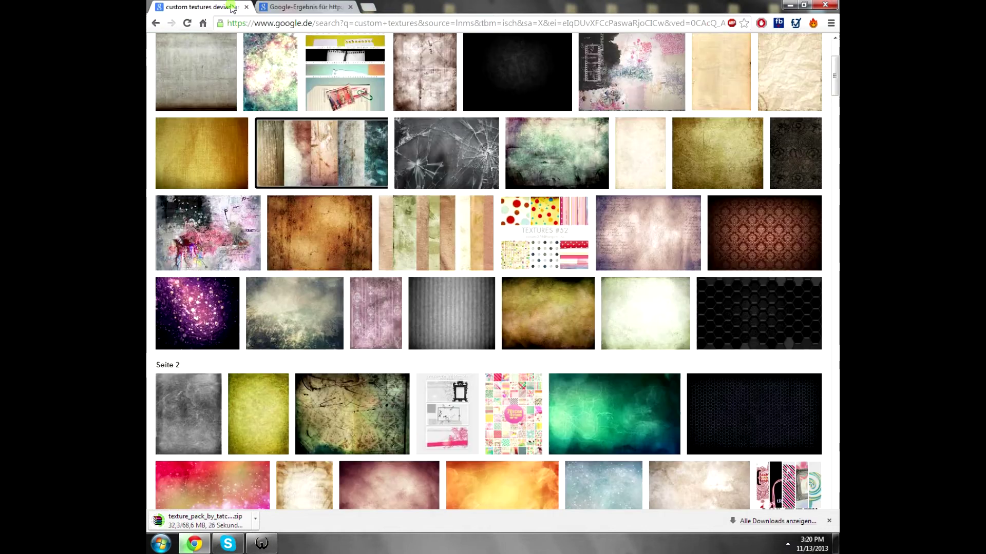
scroll(303, 175, up, 3)
click(308, 50)
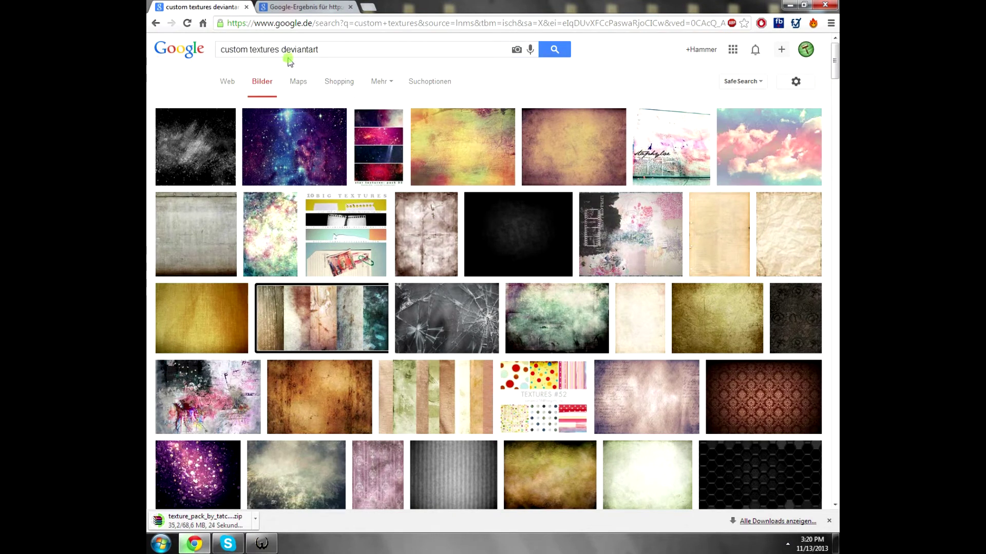
triple_click(306, 49)
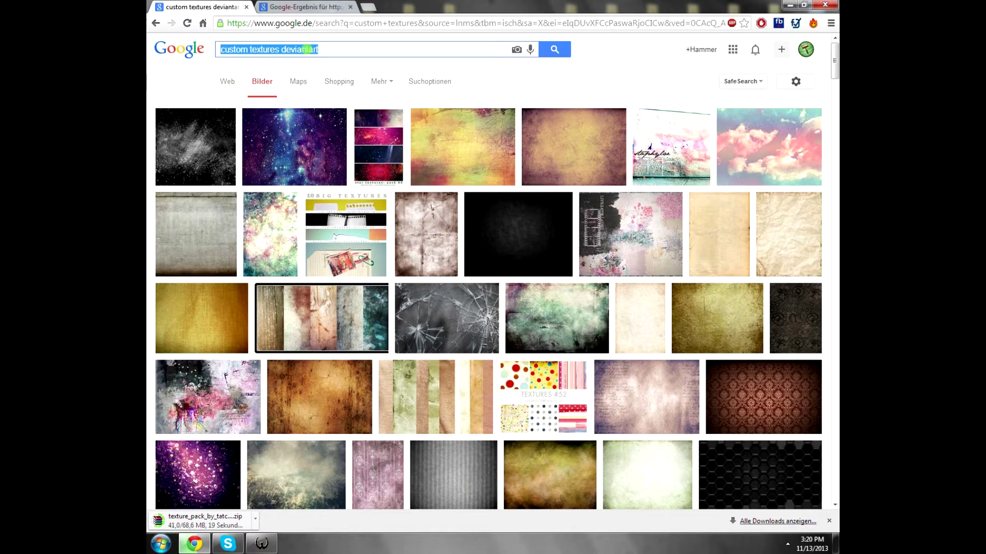
text(te)
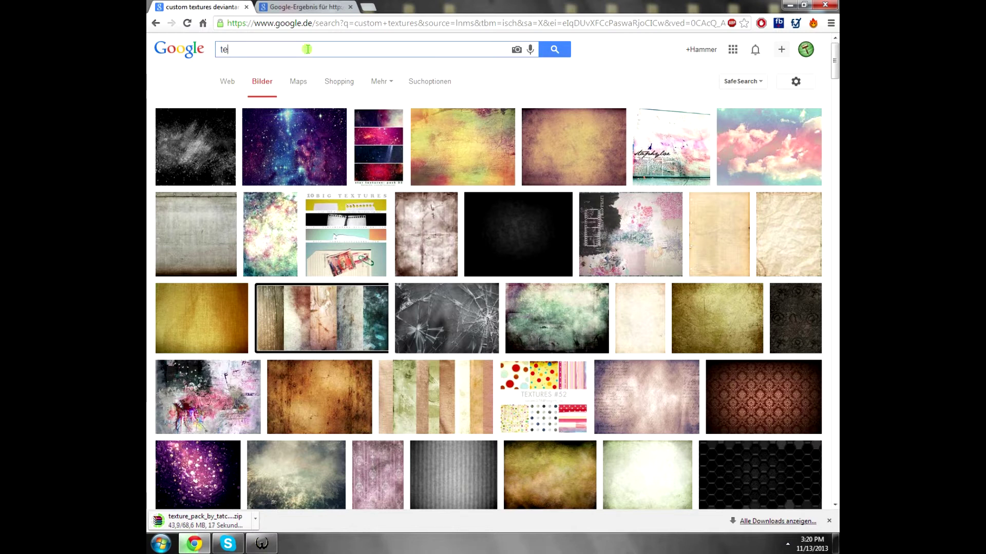
text(xture 512p)
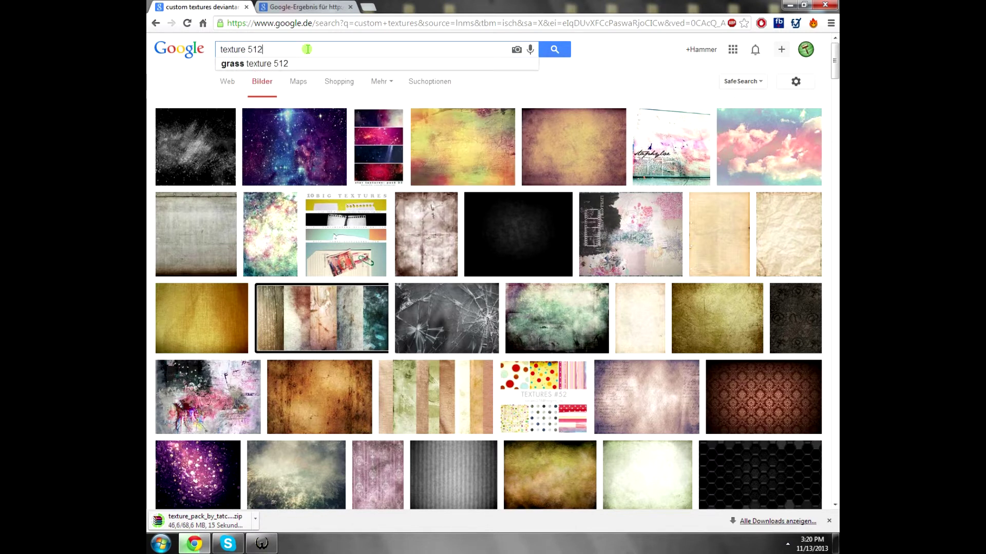
text(x)
key(BackSpace)
text(px)
key(Return)
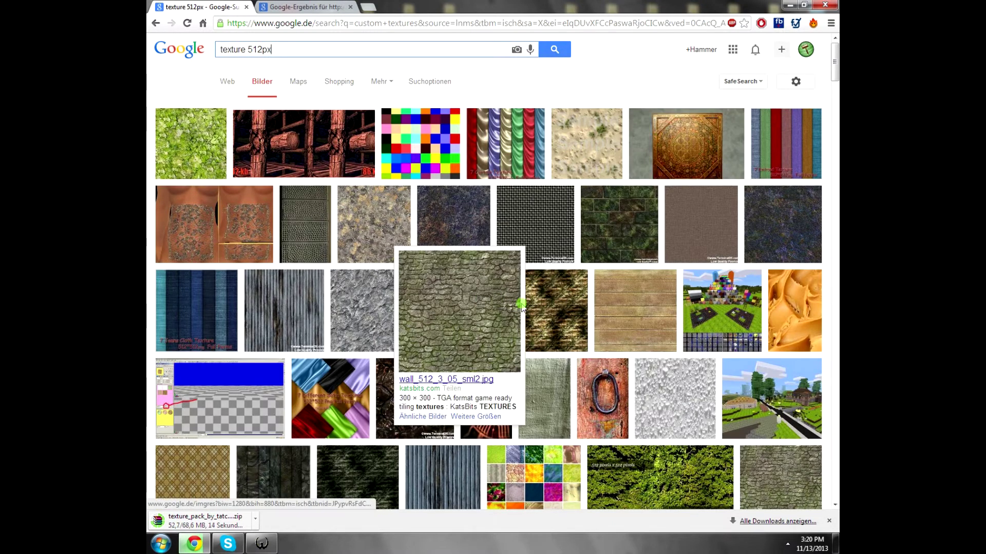
Open the brown brick, dark green brick, mossy stone wall and speckled stone image results in new tabs
middle_click(542, 306)
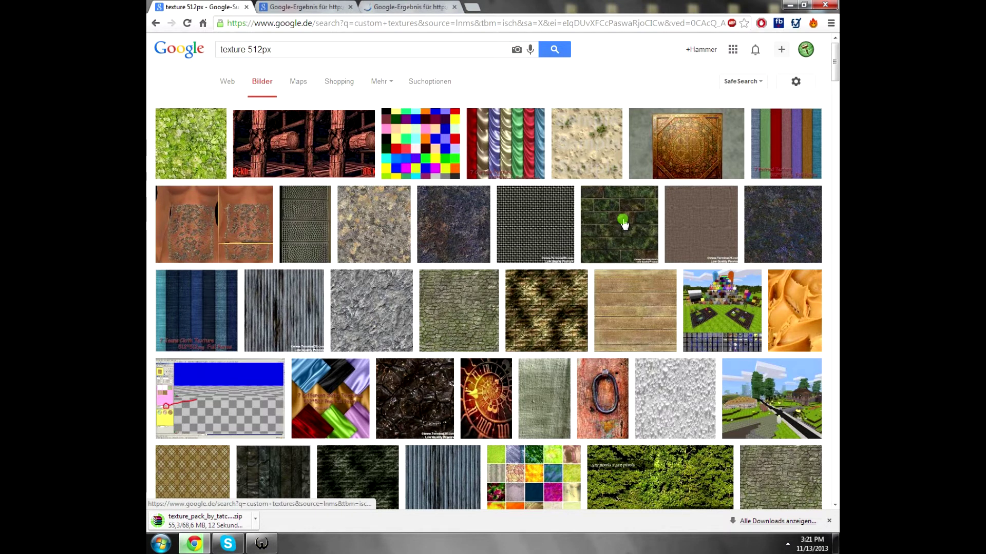
middle_click(622, 222)
middle_click(483, 292)
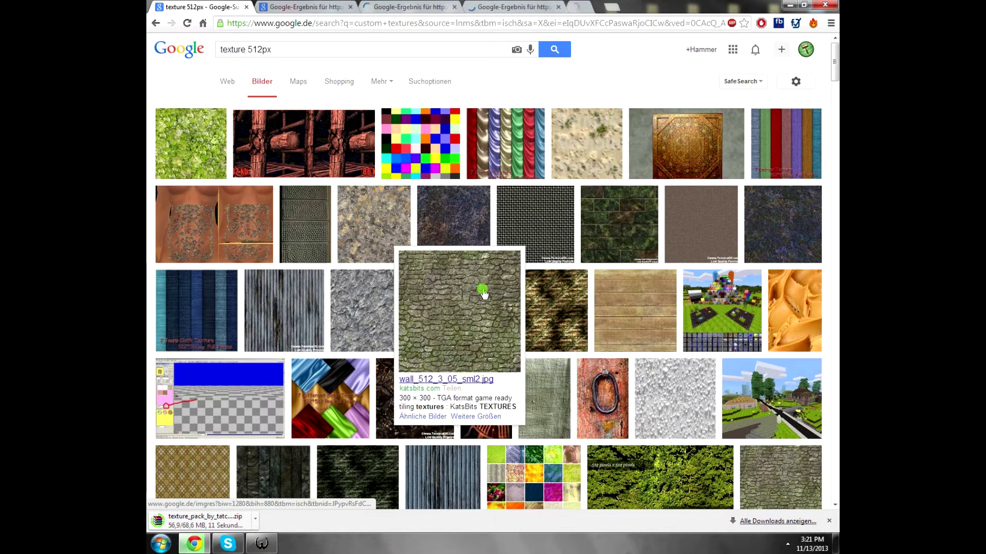
middle_click(409, 230)
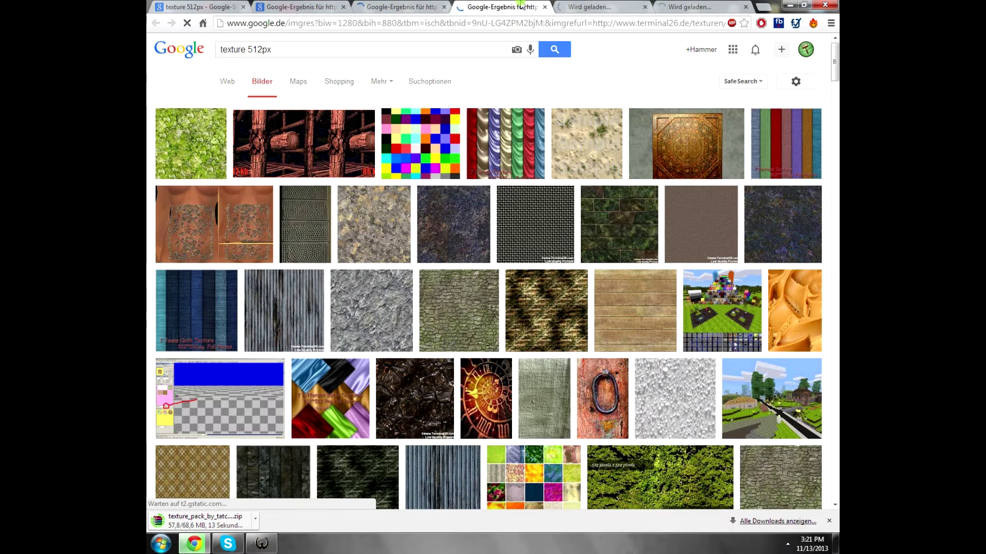
Look through the brick texture forum page and check the size stated for the new texture
click(390, 6)
scroll(303, 285, down, 4)
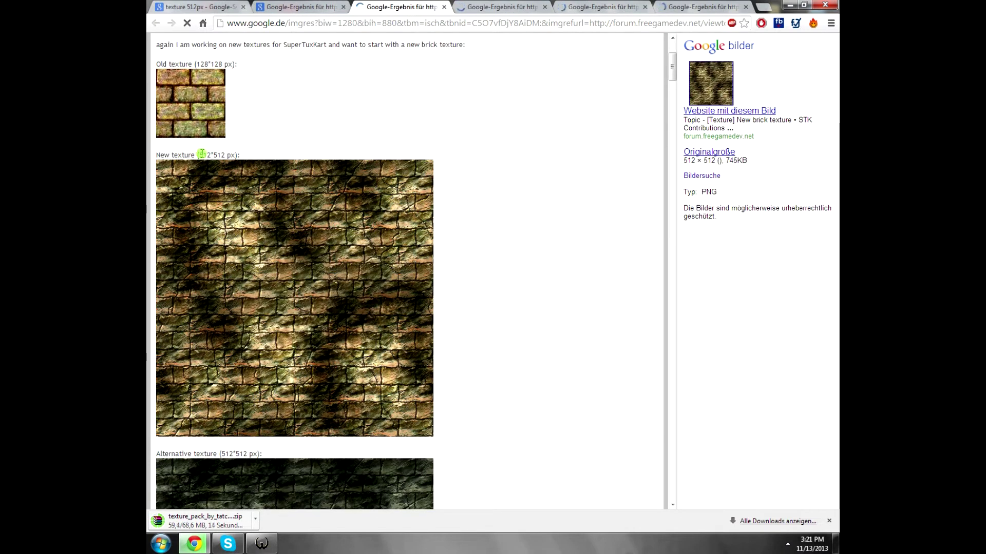
drag(198, 155, 249, 154)
scroll(449, 264, down, 10)
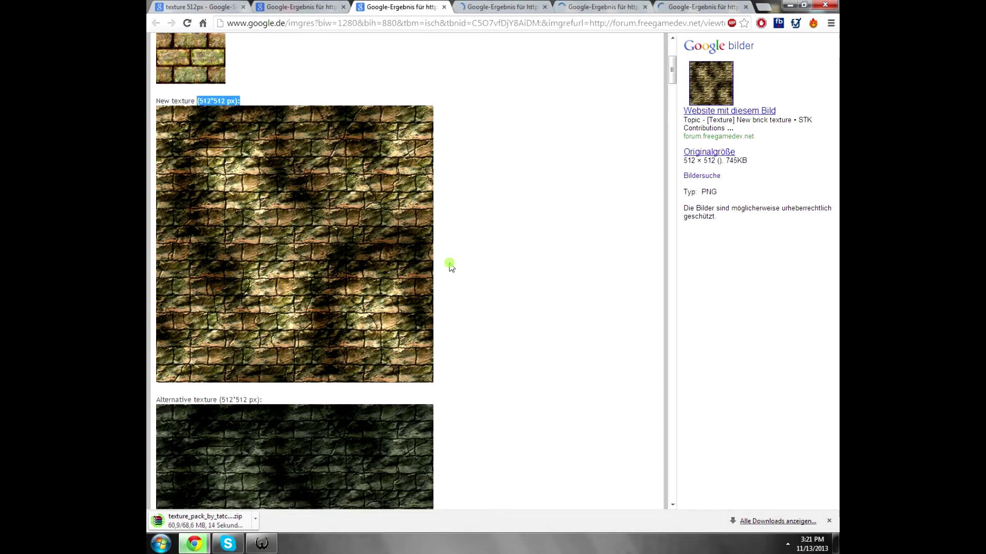
scroll(452, 292, up, 9)
scroll(451, 293, up, 2)
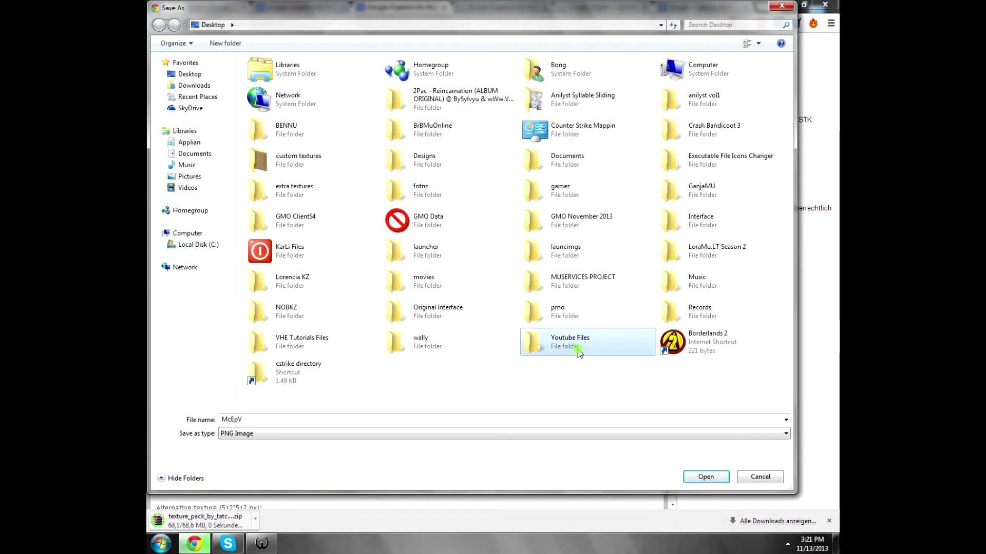
Save the new brick texture as PNG image McEpV in the desktop's wally folder
click(288, 369)
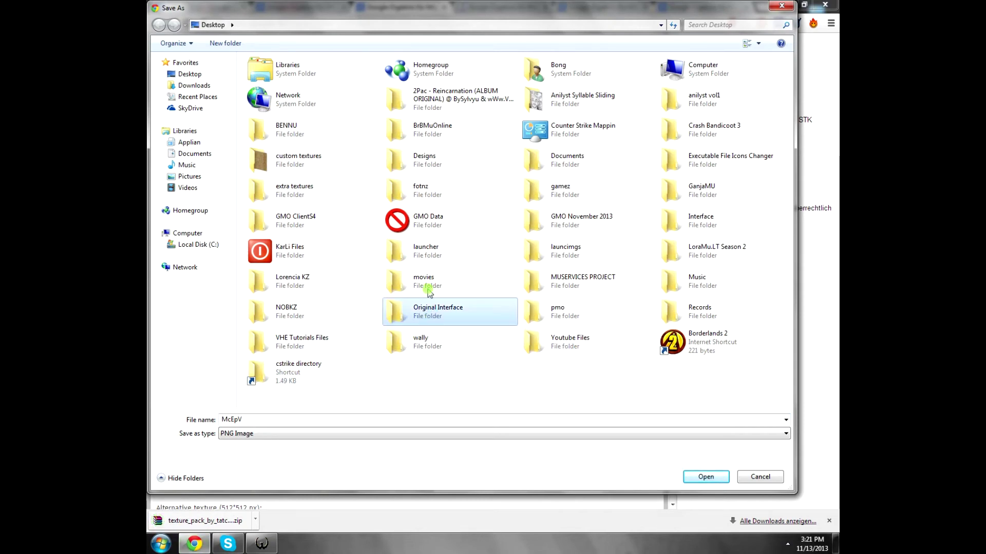
click(517, 360)
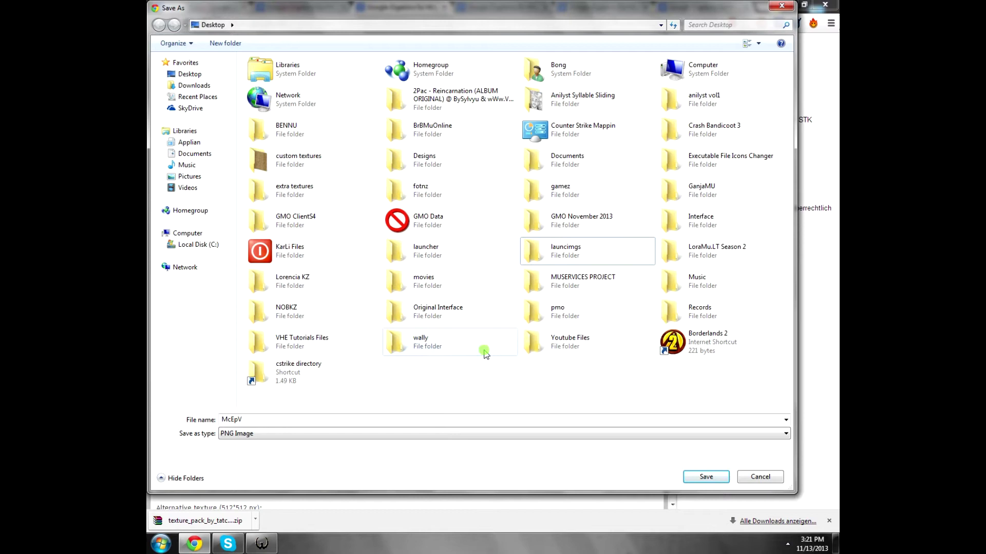
click(431, 340)
double_click(431, 339)
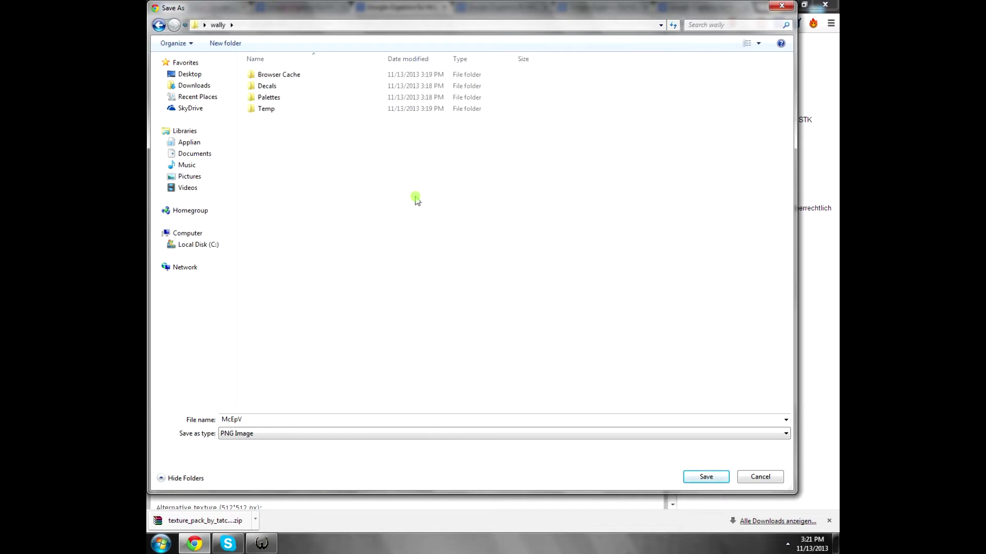
click(706, 476)
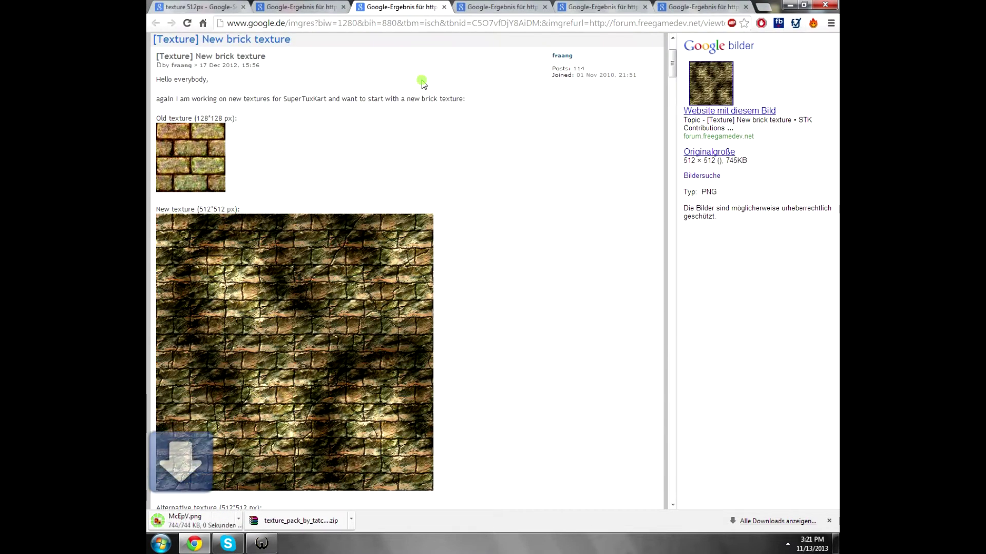
Look through the free wall texture sets on the Terminal 26 page and check their stated pixel sizes
scroll(408, 283, down, 3)
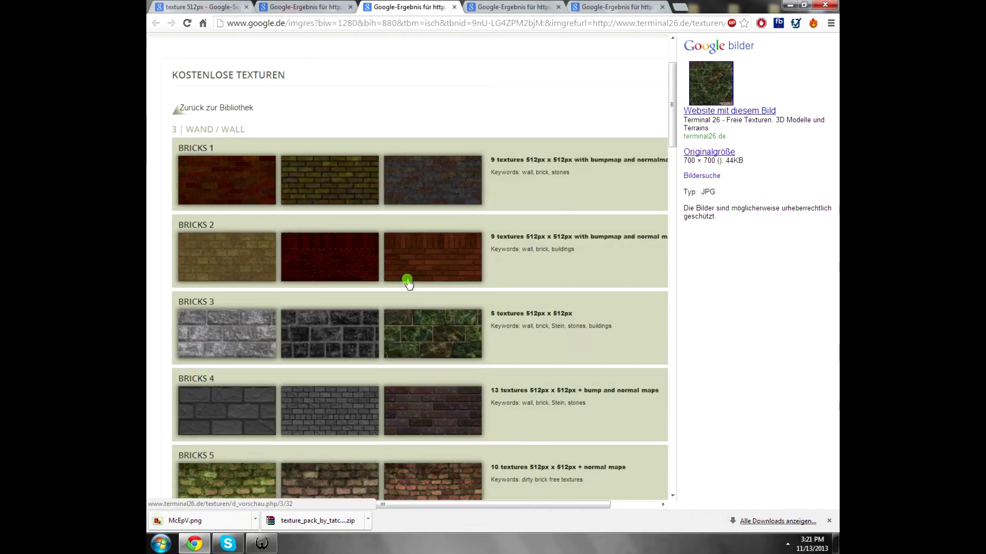
scroll(409, 279, down, 2)
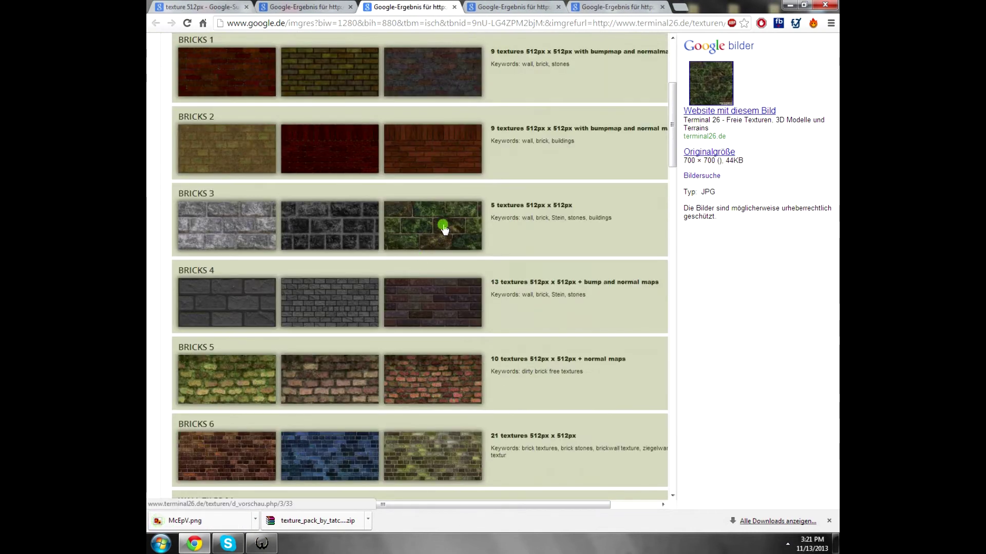
scroll(588, 228, up, 3)
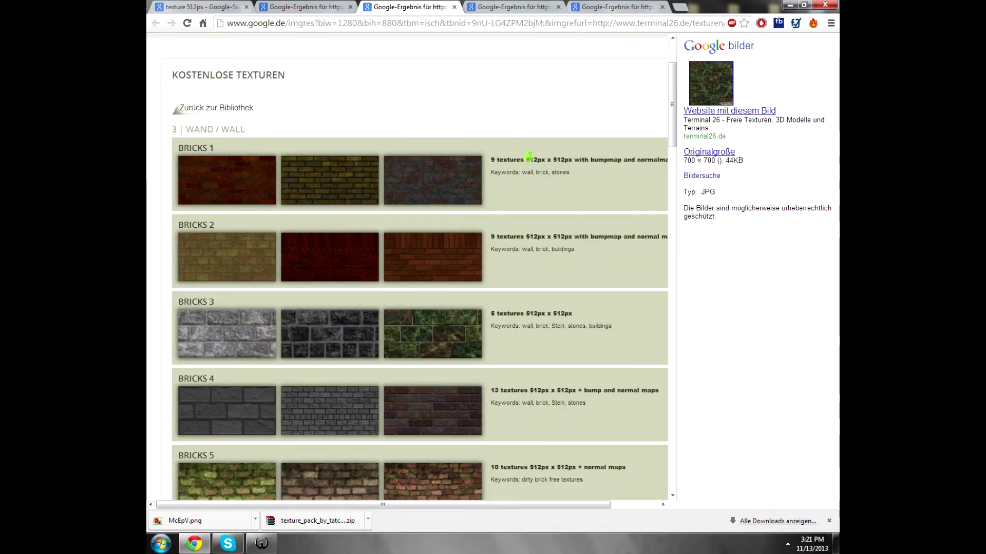
drag(534, 159, 572, 159)
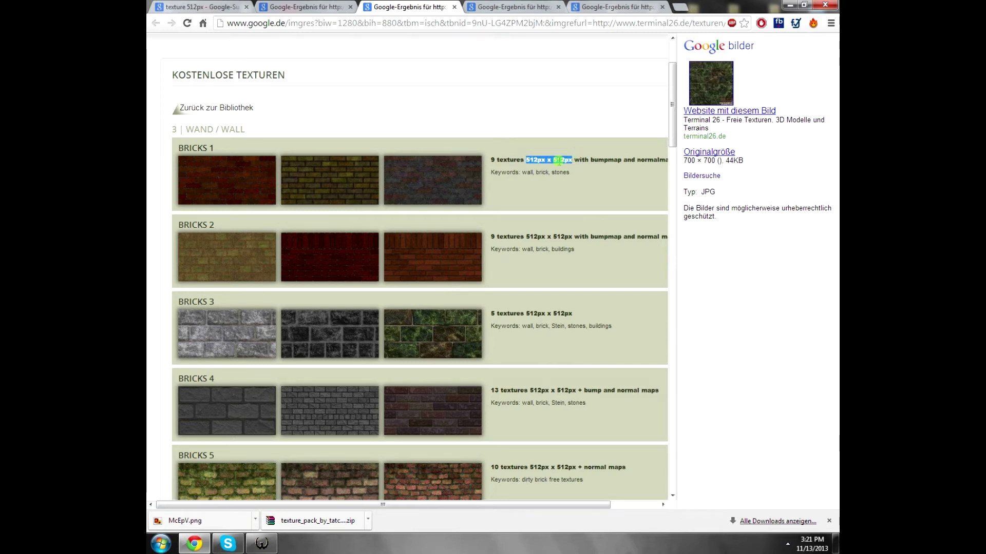
scroll(524, 179, down, 9)
scroll(488, 215, up, 4)
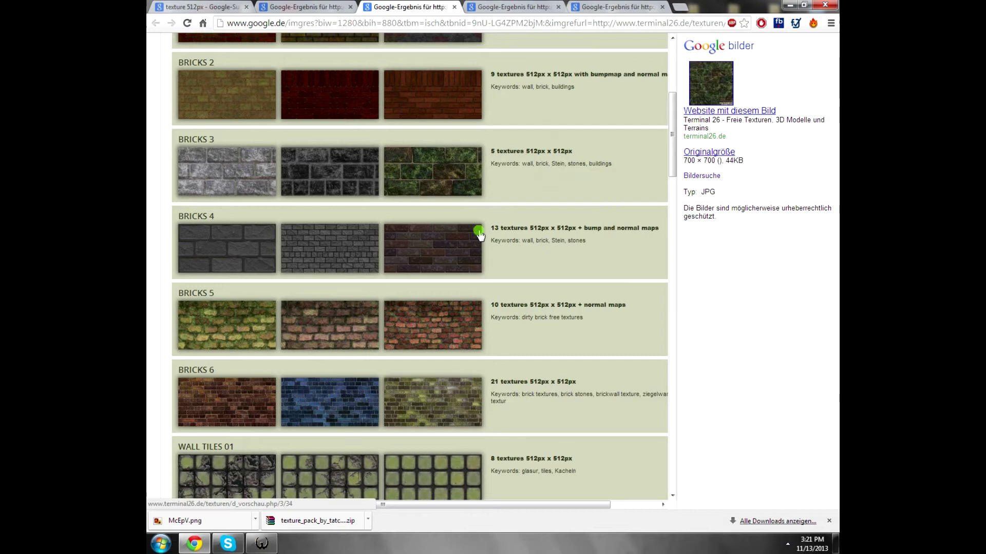
scroll(479, 233, down, 4)
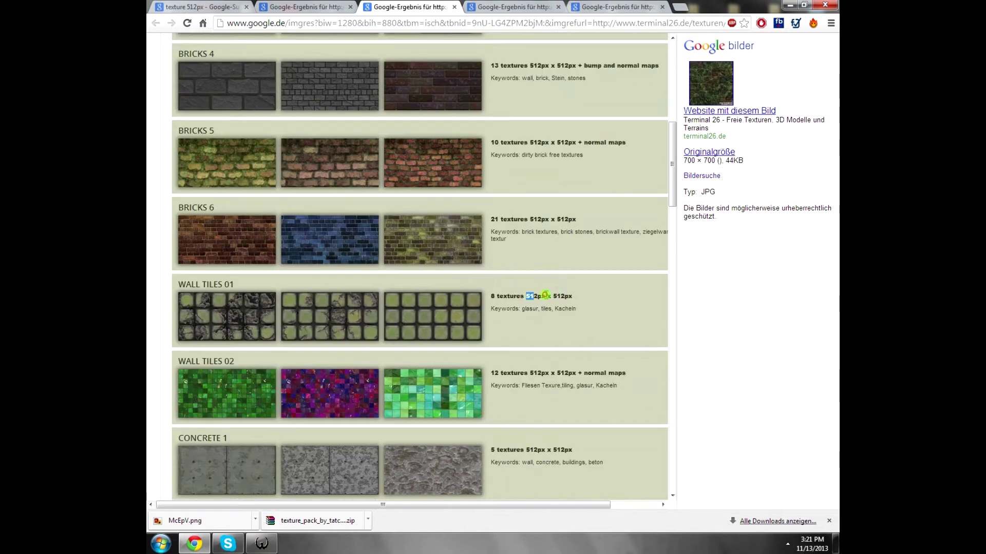
drag(546, 294, 579, 295)
scroll(382, 243, up, 1)
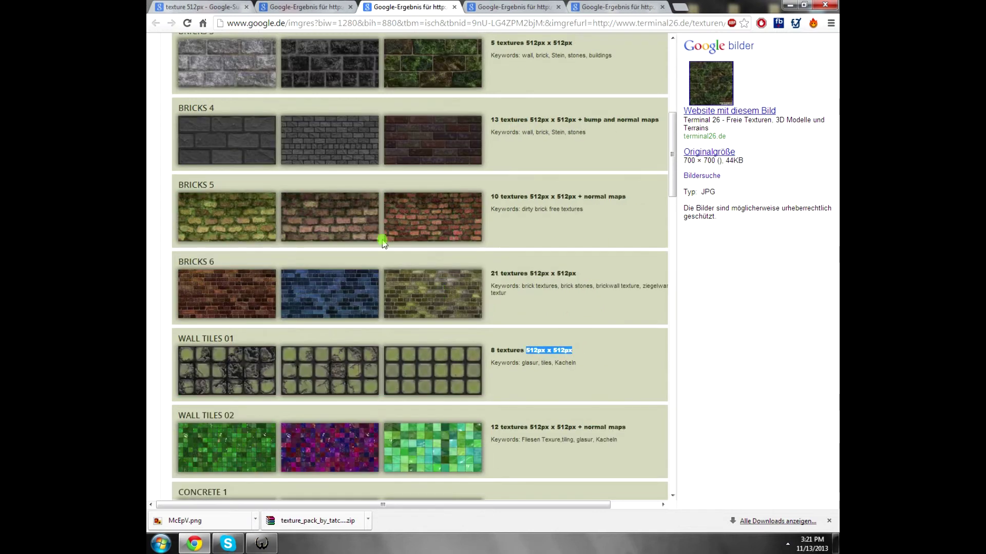
scroll(446, 270, down, 7)
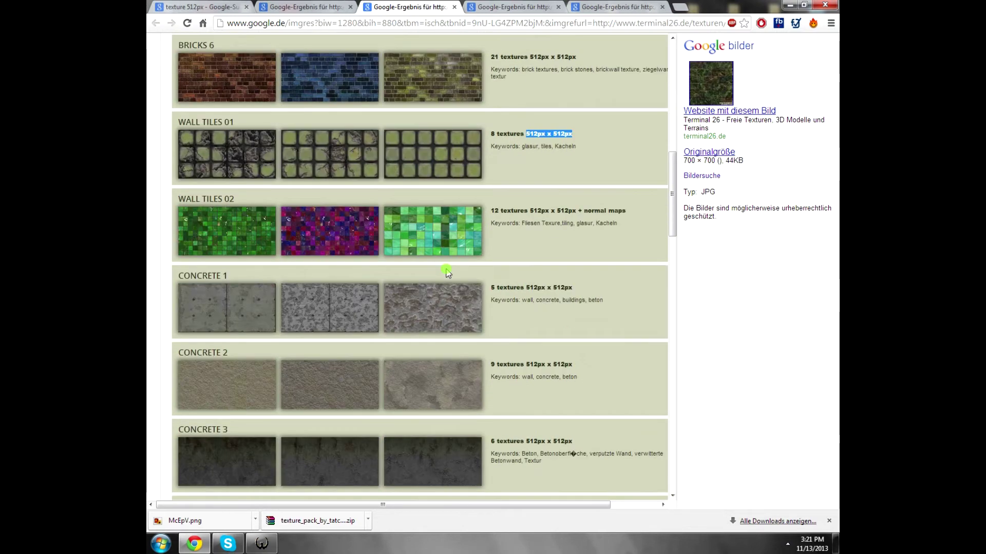
Open the Concrete 2 texture set and try to download its Free Textures file
middle_click(272, 222)
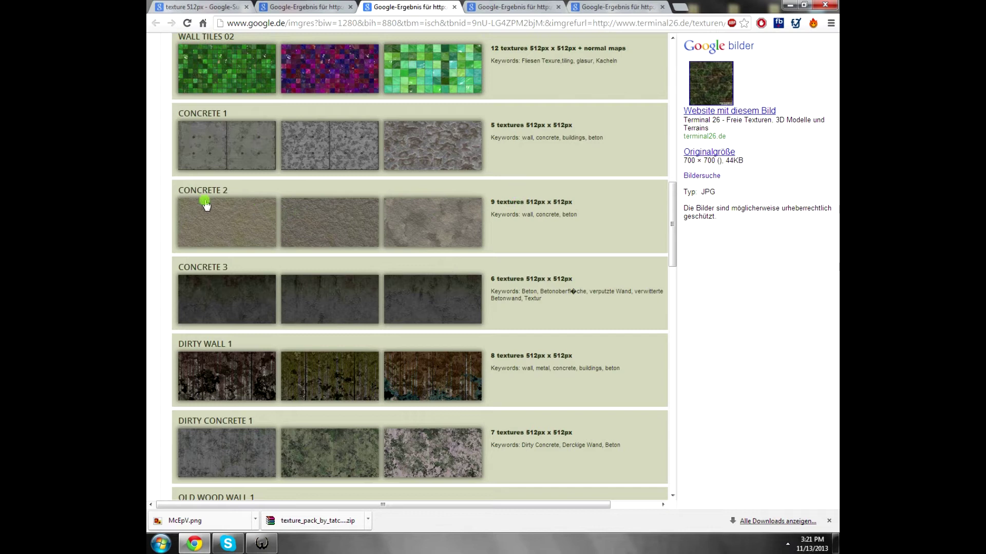
click(266, 221)
scroll(427, 328, down, 7)
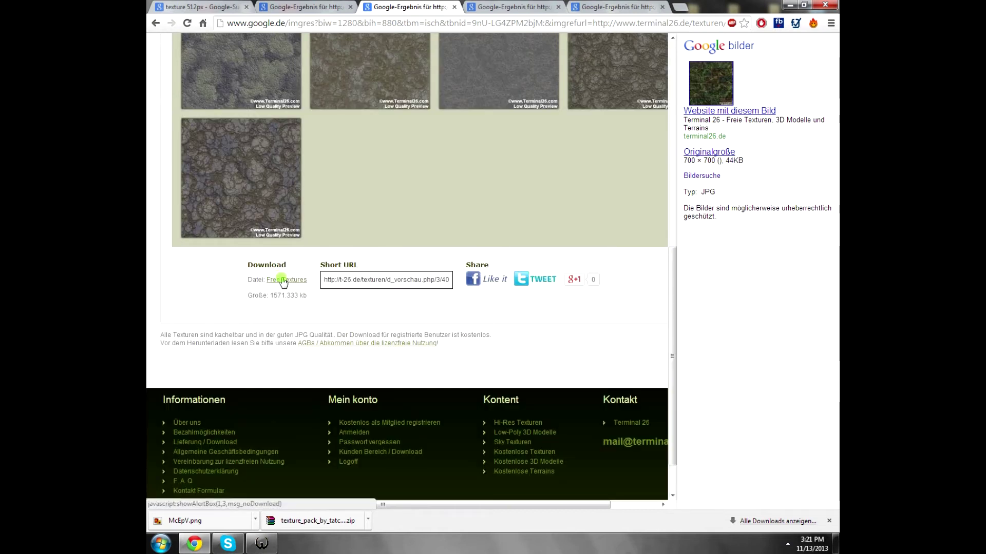
click(287, 280)
click(471, 301)
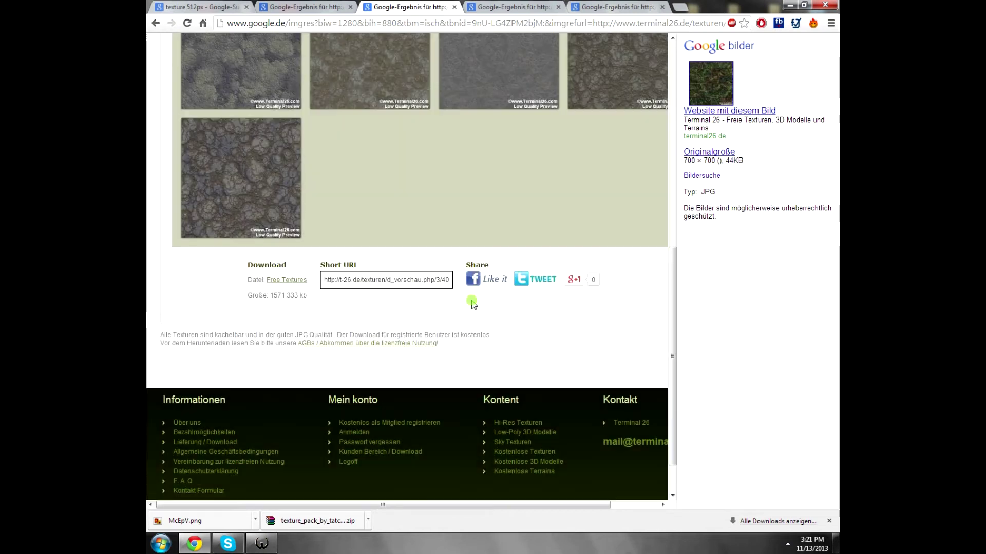
click(392, 280)
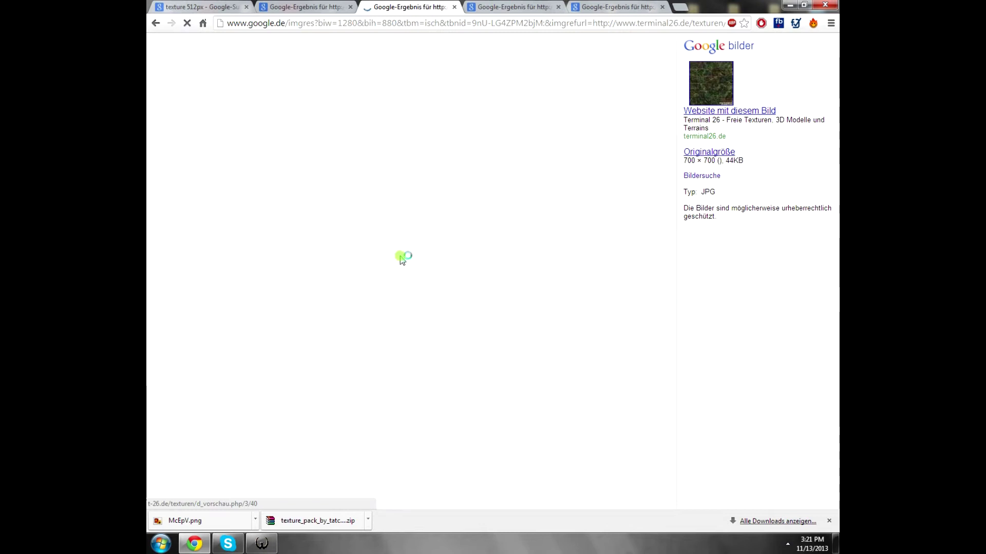
Preview the third Concrete 2 texture at full size, and close the Terminal 26 tab
scroll(346, 209, down, 4)
click(527, 119)
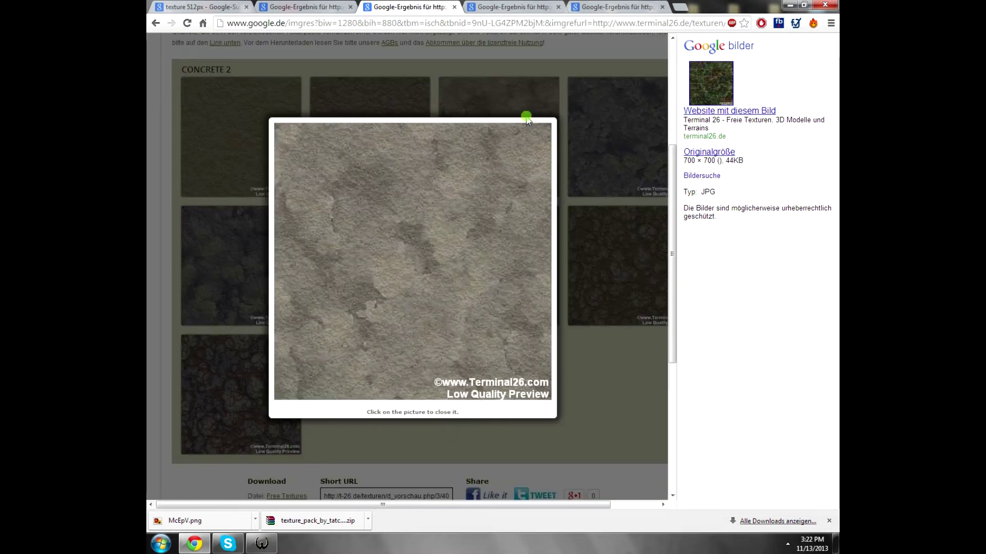
click(454, 7)
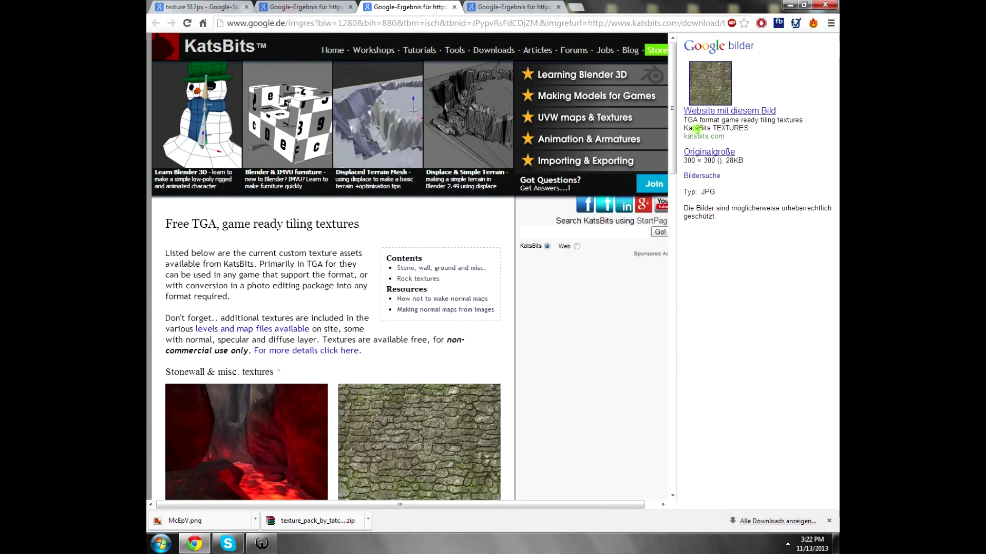
click(156, 23)
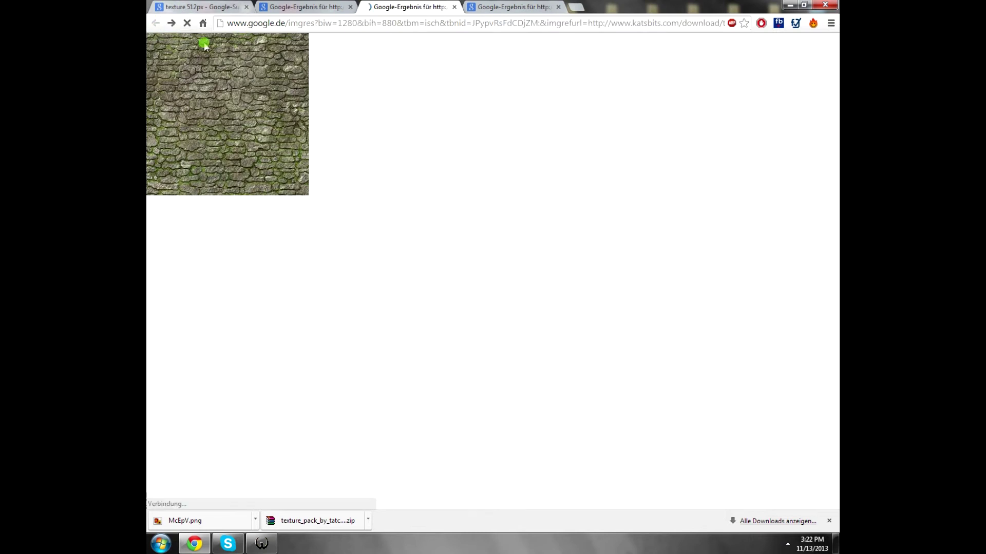
Switch from the browser to the desktop and arrange the wally folder beside the Wally window
click(195, 542)
drag(415, 68, 676, 82)
double_click(450, 280)
drag(512, 81, 363, 128)
Load the McEpV image from the wally folder into Wally
click(199, 237)
drag(565, 77, 452, 70)
drag(203, 238, 616, 267)
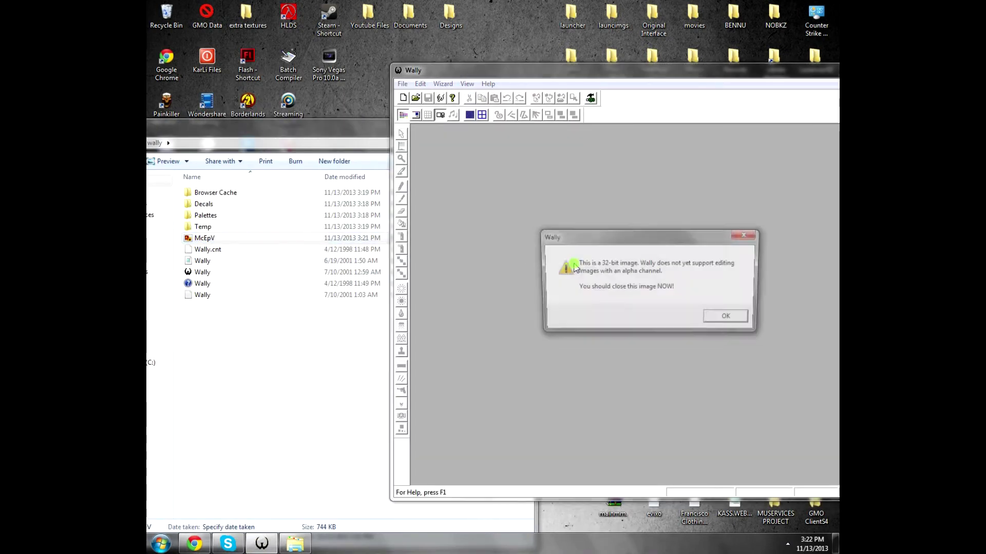
click(728, 319)
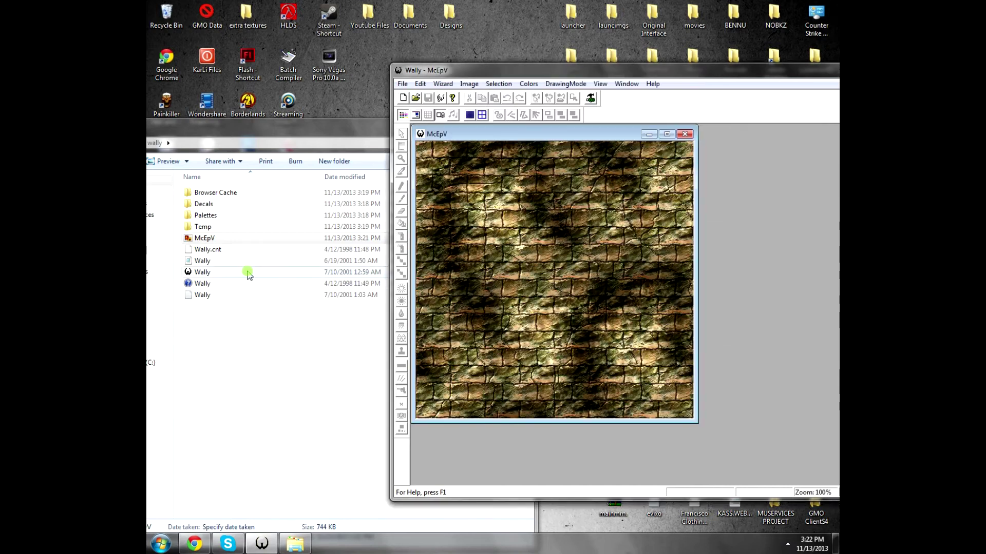
View the file properties of the McEpV image in the wally folder and close them
click(203, 237)
right_click(198, 239)
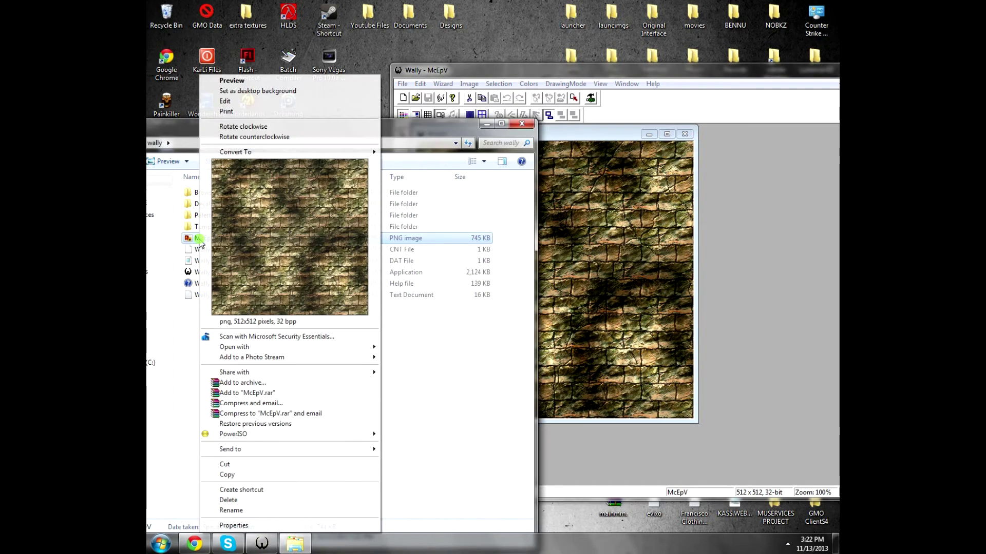
click(300, 527)
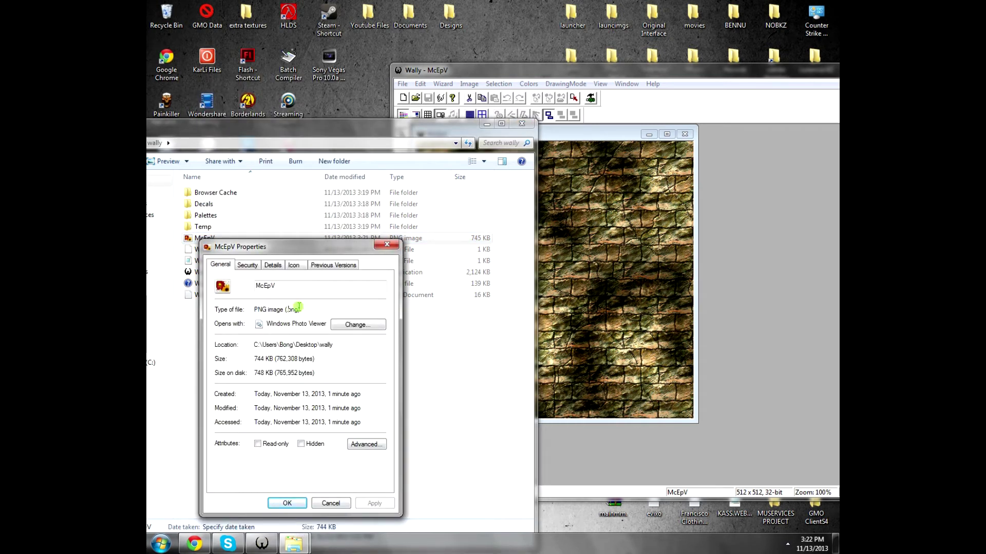
click(386, 244)
Close the McEpV image in Wally and switch to the browser's KatsBits textures page
drag(626, 72, 579, 70)
click(648, 132)
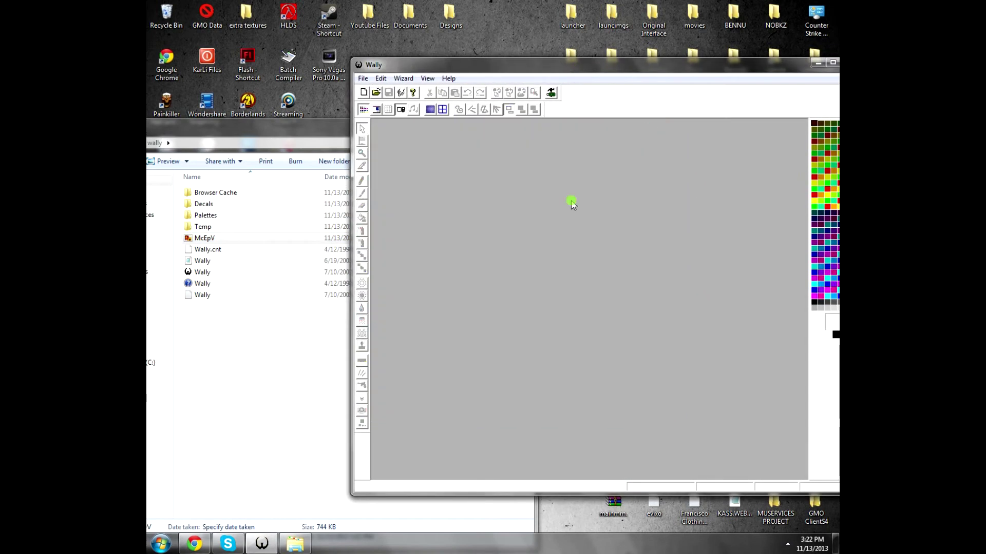
click(268, 372)
click(195, 546)
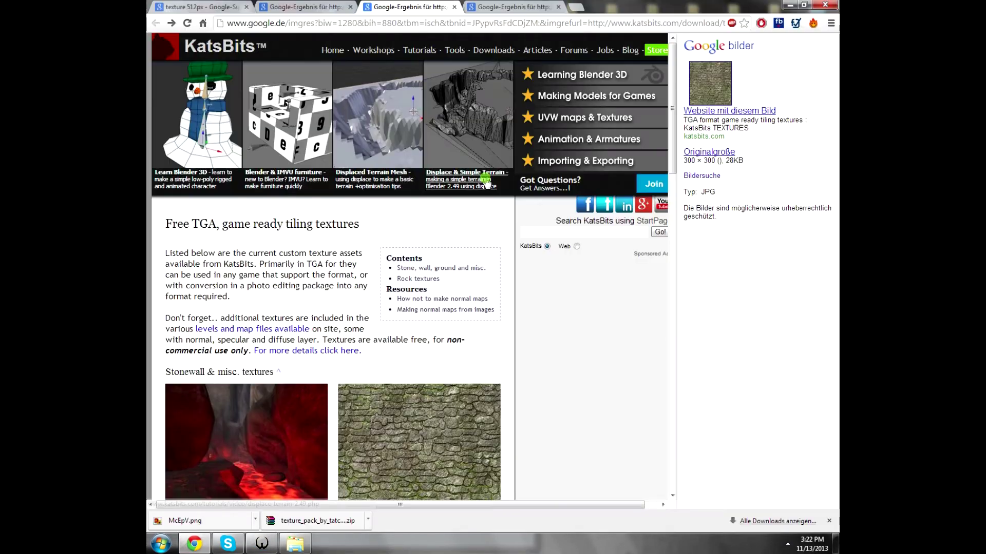
Open the Rock 5 texture set from the Rock textures section and bring its preview image into view
scroll(458, 304, down, 3)
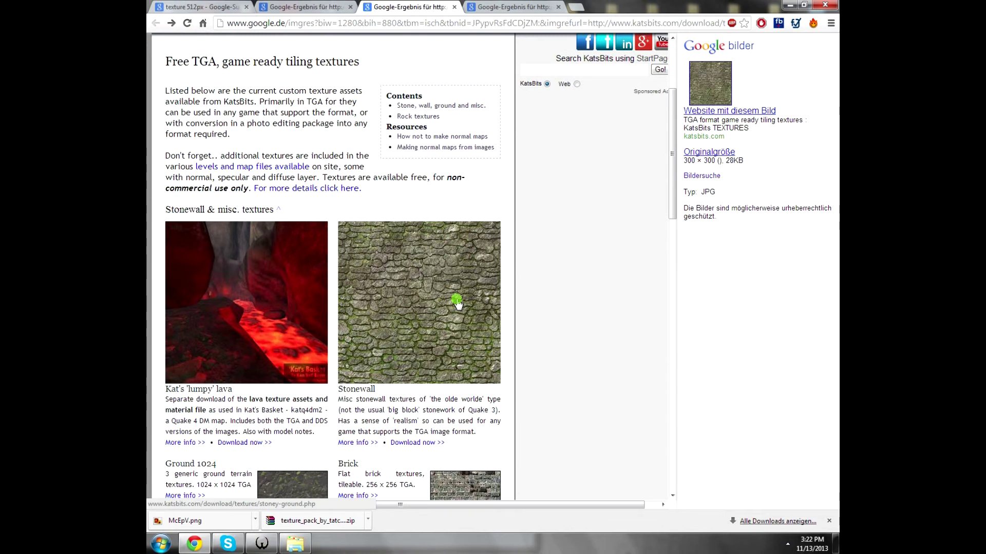
scroll(306, 291, down, 1)
scroll(413, 252, down, 5)
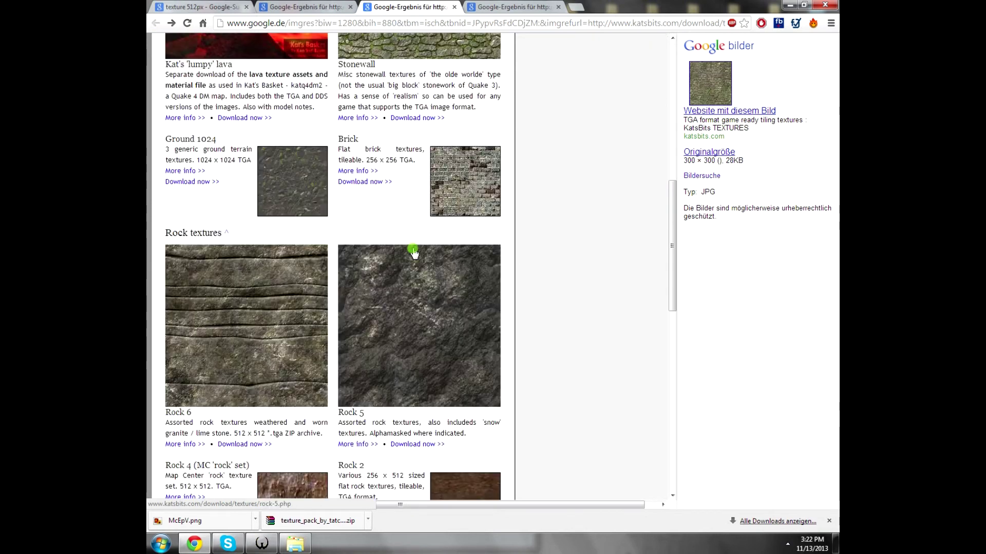
scroll(414, 251, down, 3)
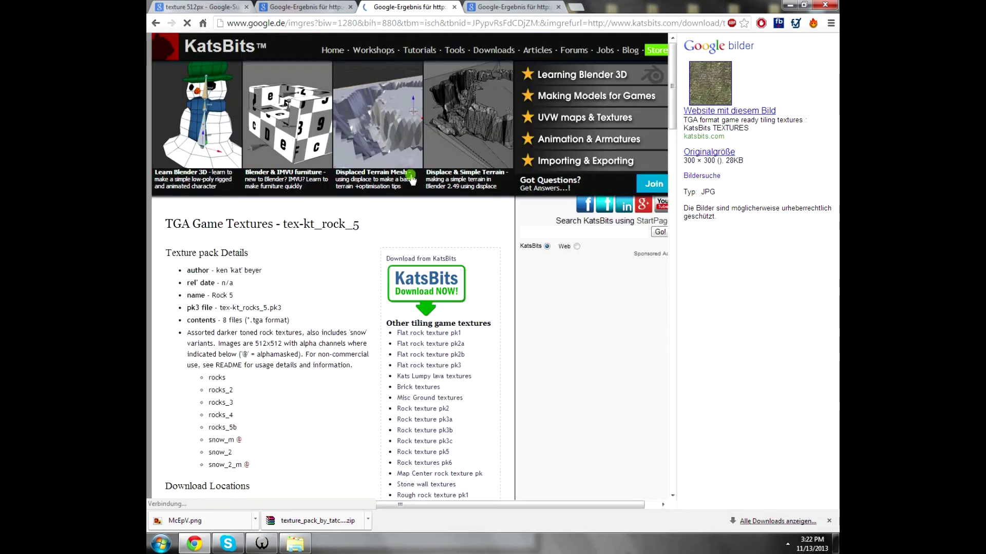
scroll(451, 256, down, 3)
click(454, 280)
scroll(314, 289, down, 4)
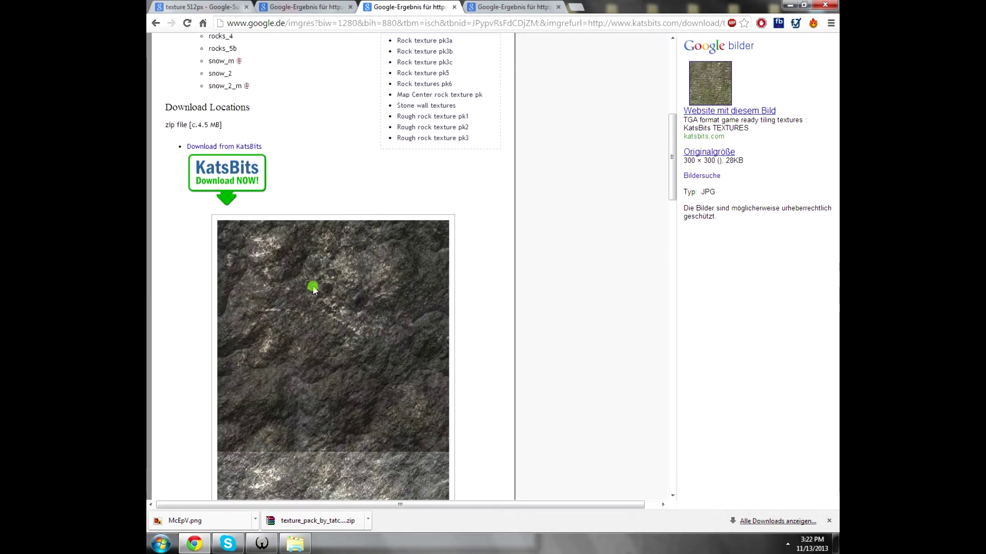
Save the Rock 5 preview image as the JPEG rocks in the Desktop's custom textures folder
right_click(290, 266)
click(320, 271)
click(250, 435)
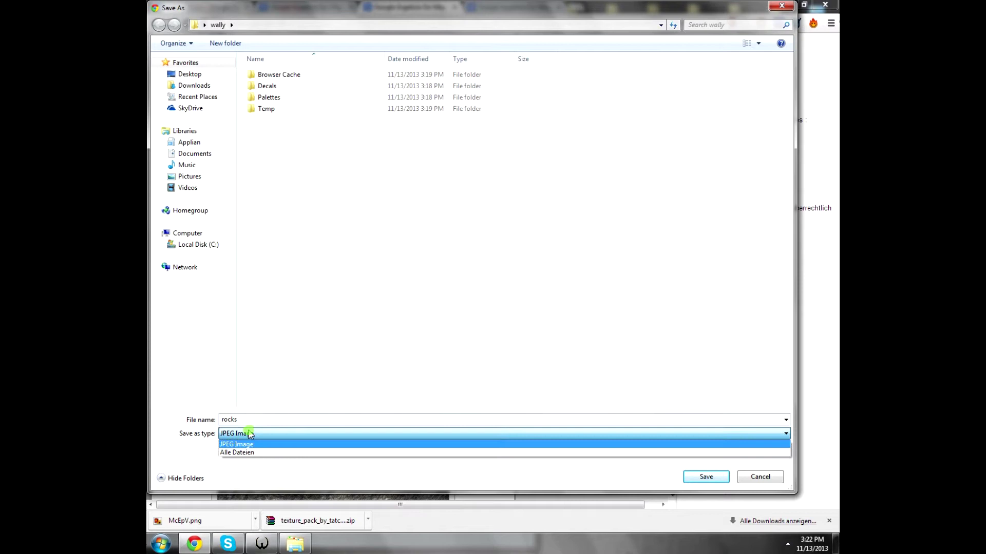
click(241, 442)
click(190, 74)
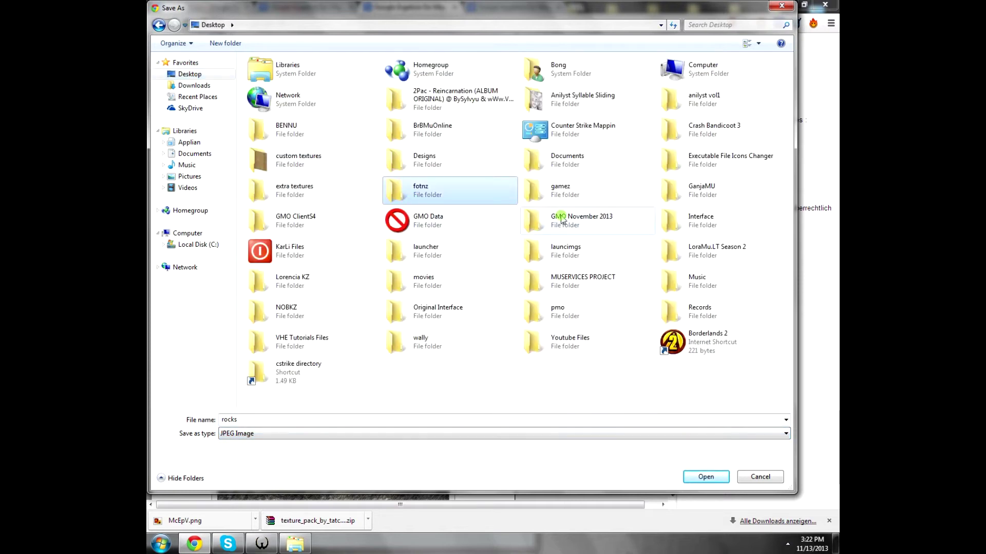
click(568, 216)
click(453, 385)
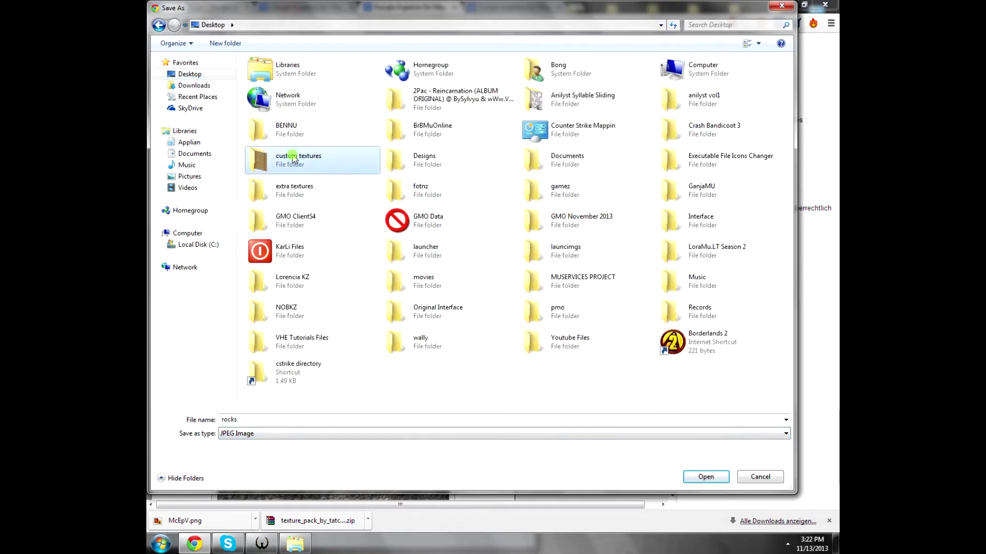
double_click(287, 158)
click(711, 476)
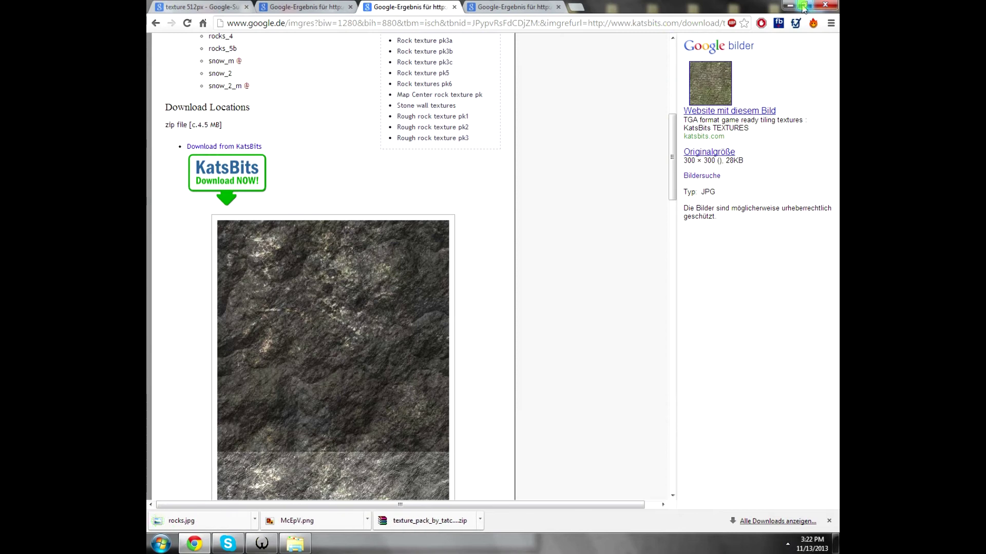
Minimize the browser, close the wally folder, and open the custom textures folder beside the Wally window
click(789, 5)
drag(512, 129, 653, 97)
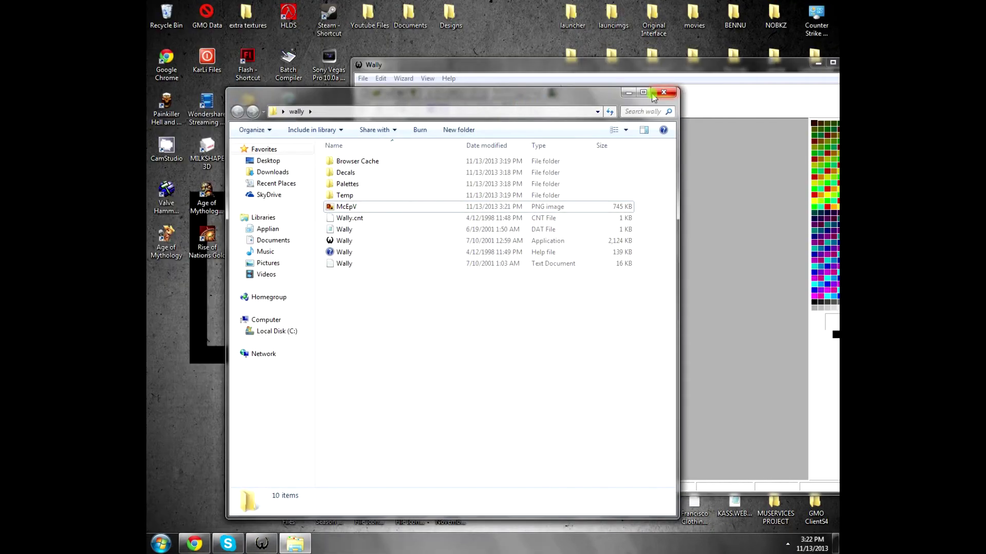
click(654, 94)
drag(565, 66, 756, 98)
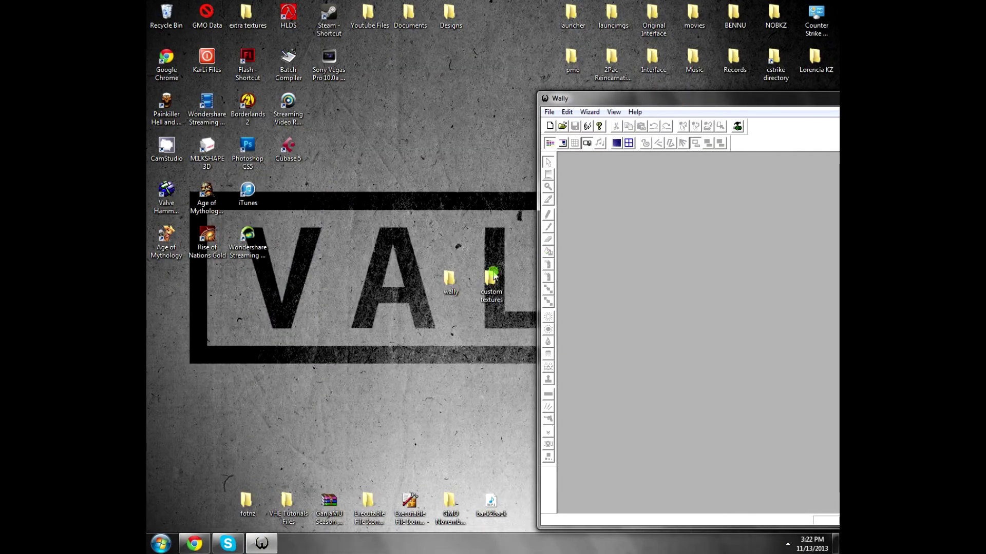
double_click(478, 285)
drag(508, 106, 384, 113)
Load the rocks image into Wally on its own to view it, and close it again
drag(238, 193, 656, 256)
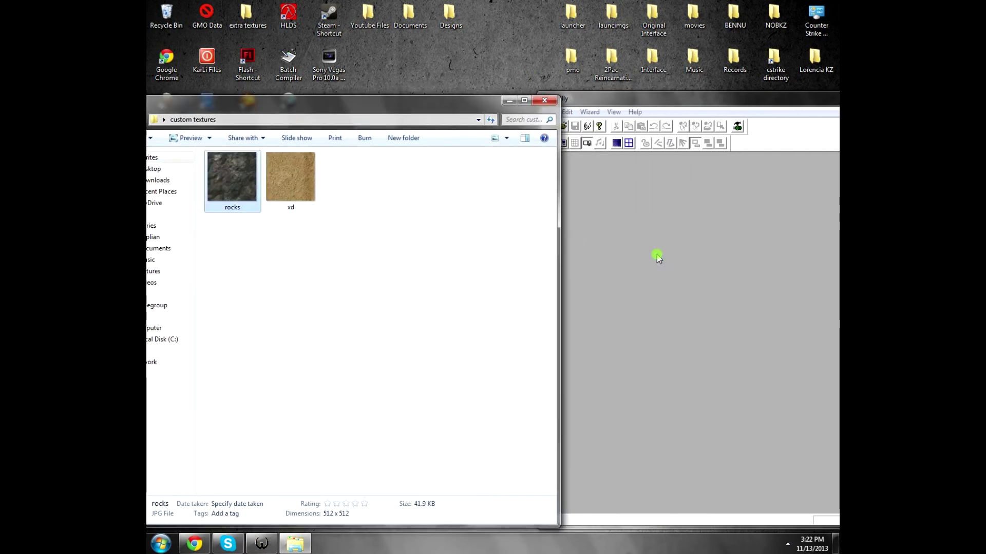
drag(671, 105, 430, 82)
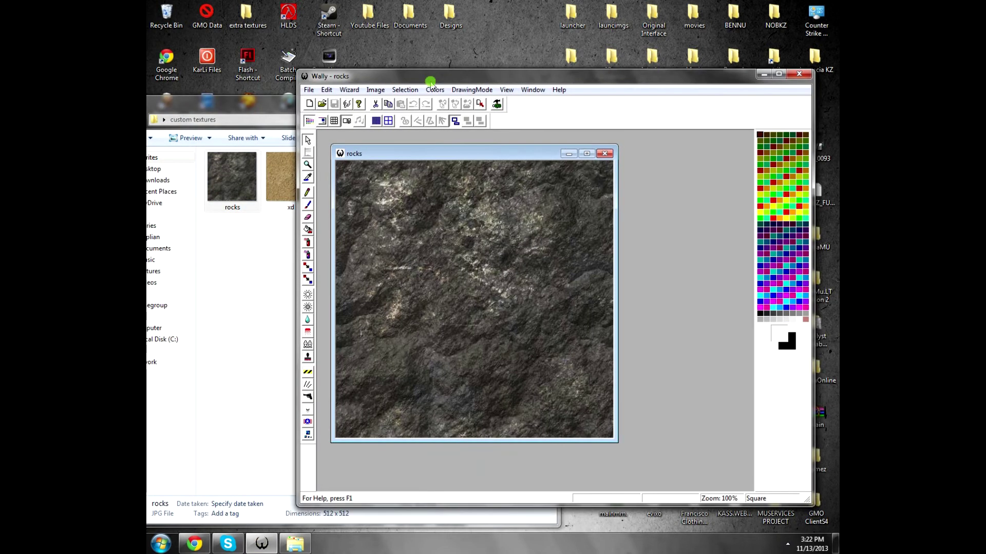
click(602, 155)
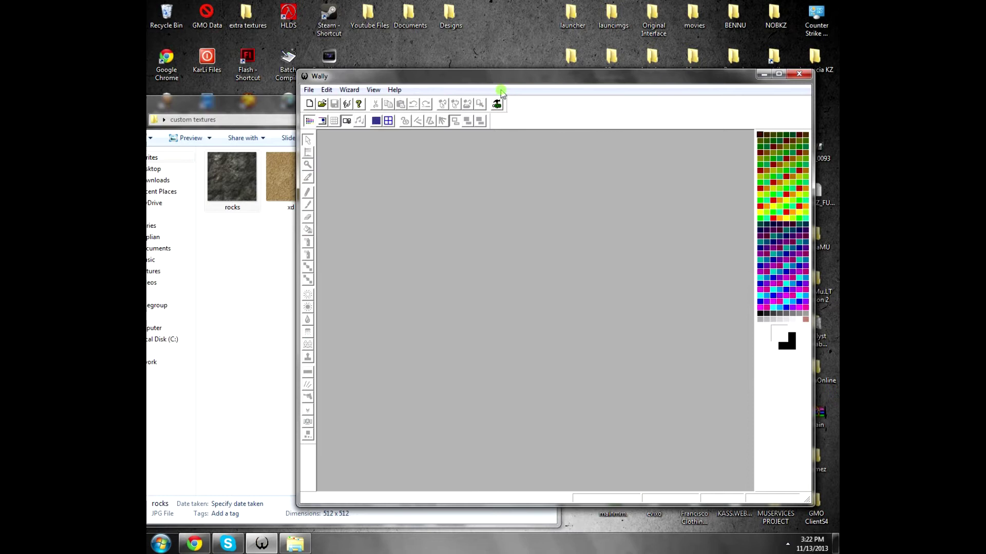
drag(473, 83, 437, 66)
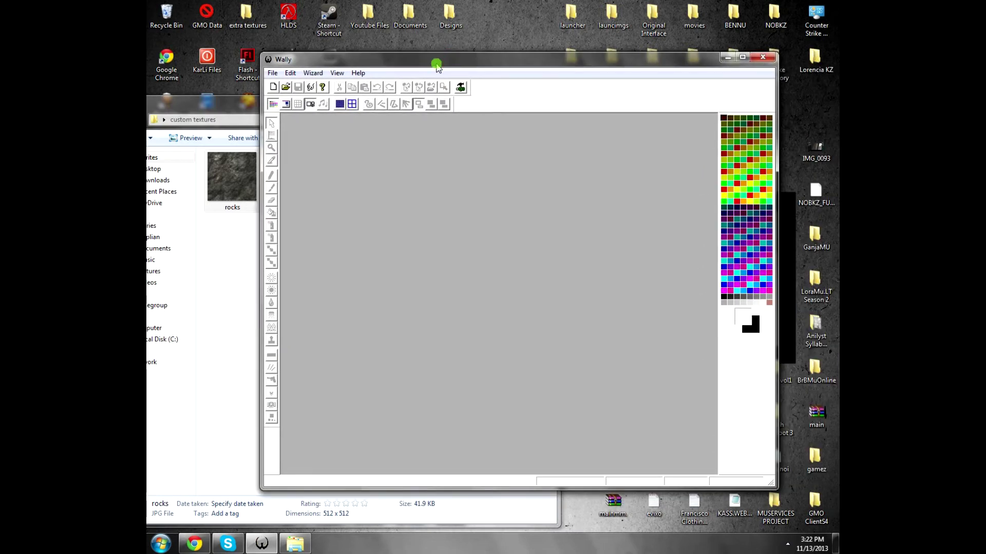
Create a new texture file of type Half-Life Package [wad3] (.wad) and add the rocks image to it
click(273, 74)
click(289, 85)
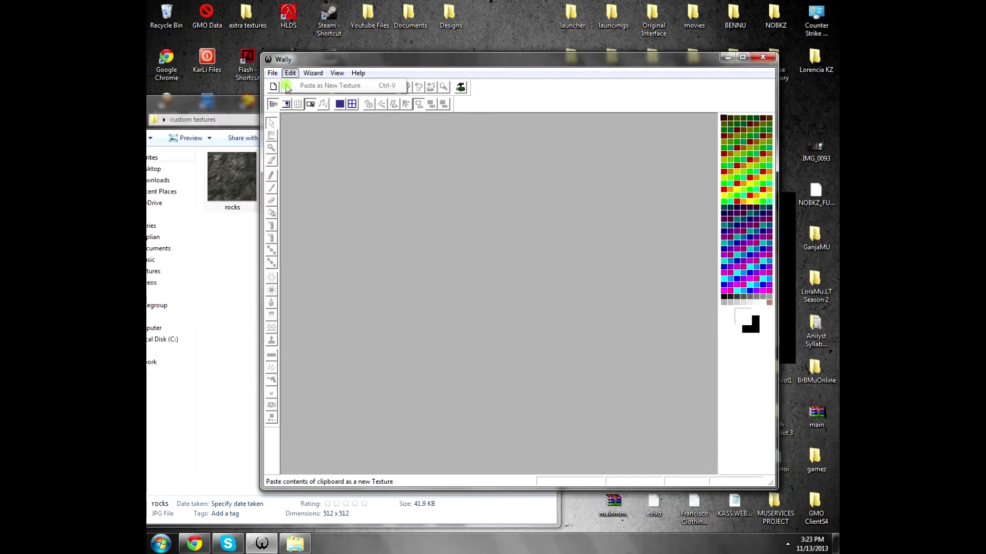
click(539, 257)
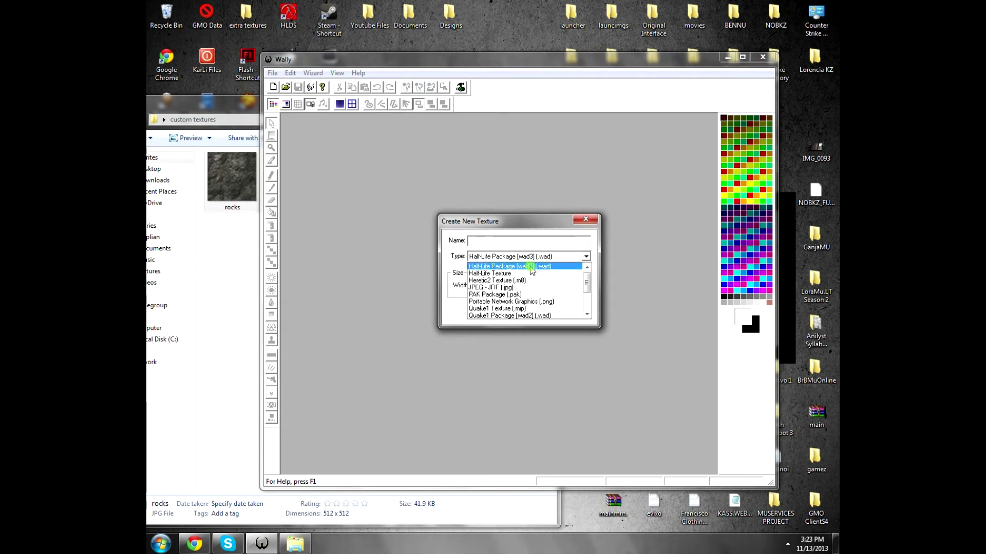
click(531, 266)
click(536, 257)
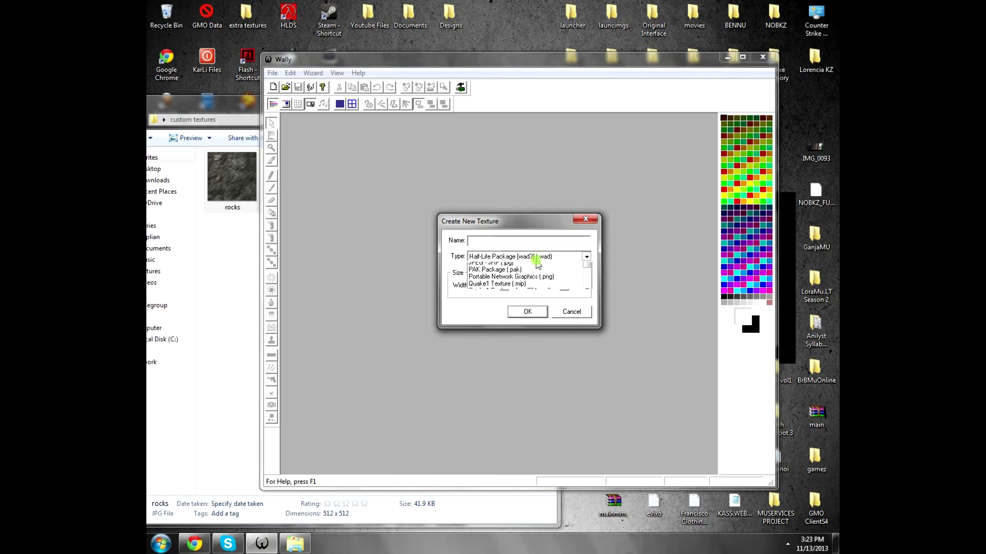
drag(586, 277, 581, 223)
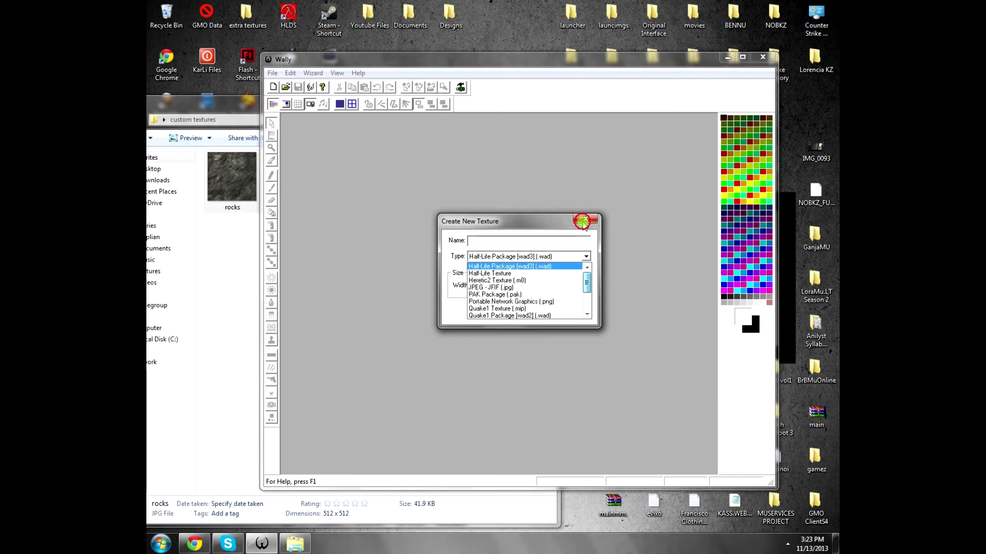
click(534, 255)
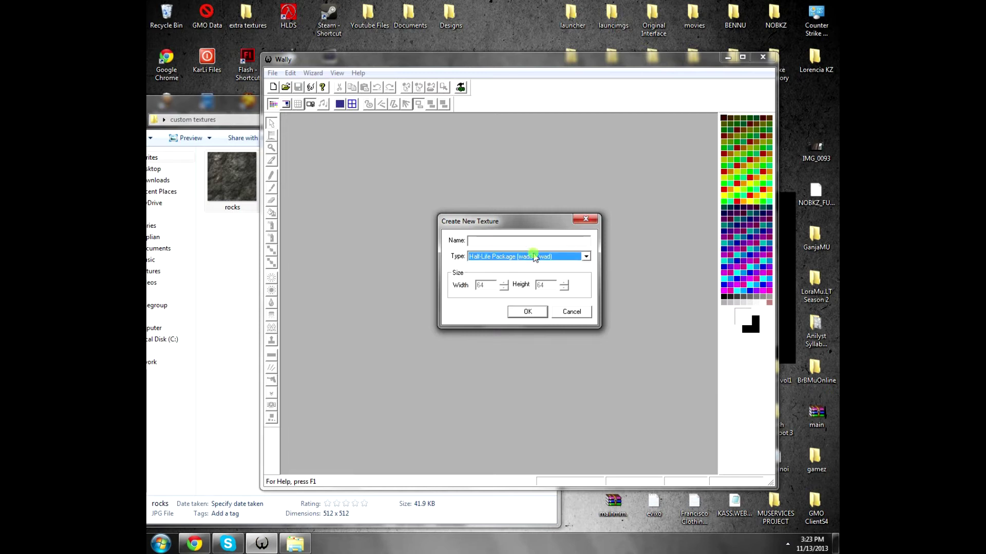
click(535, 314)
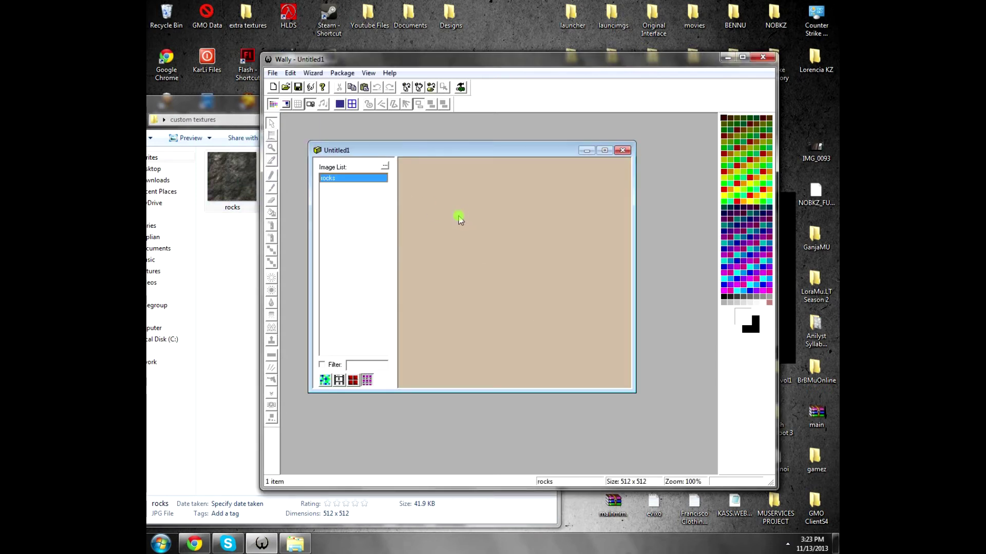
Add the xd image from the custom textures folder to the new package
drag(333, 59, 403, 60)
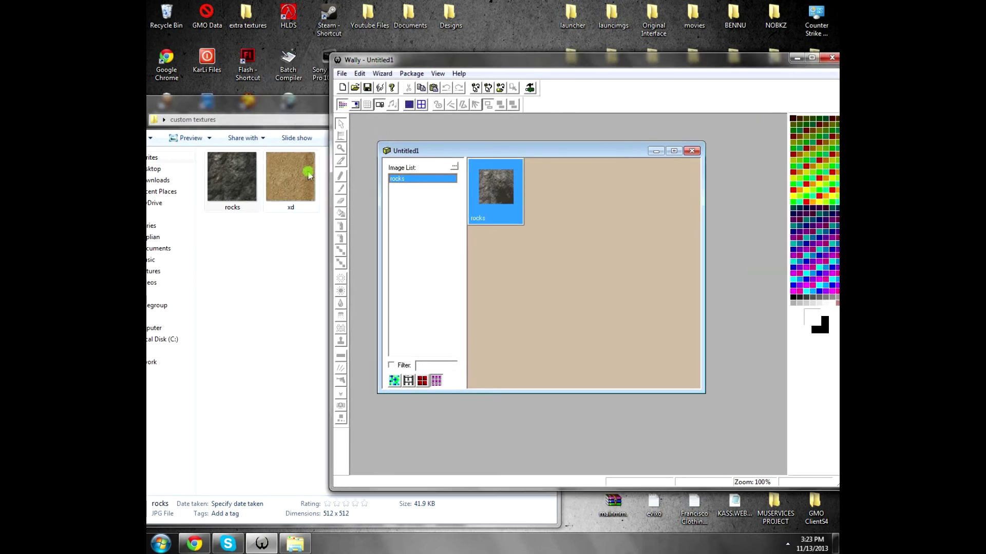
drag(304, 168, 523, 253)
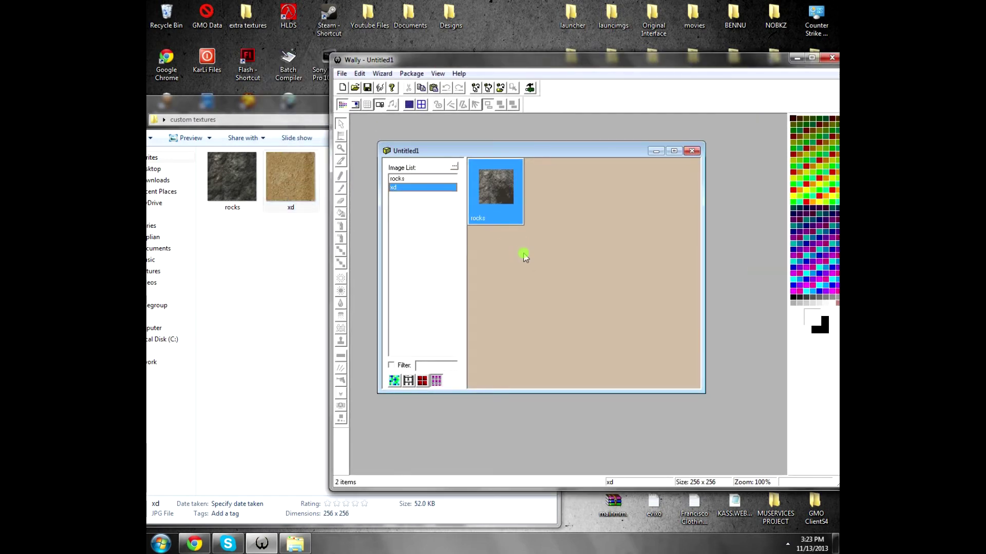
Open the rocks image in Paint, enlarge its canvas to 524 × 533 px, and save it on closing
click(290, 177)
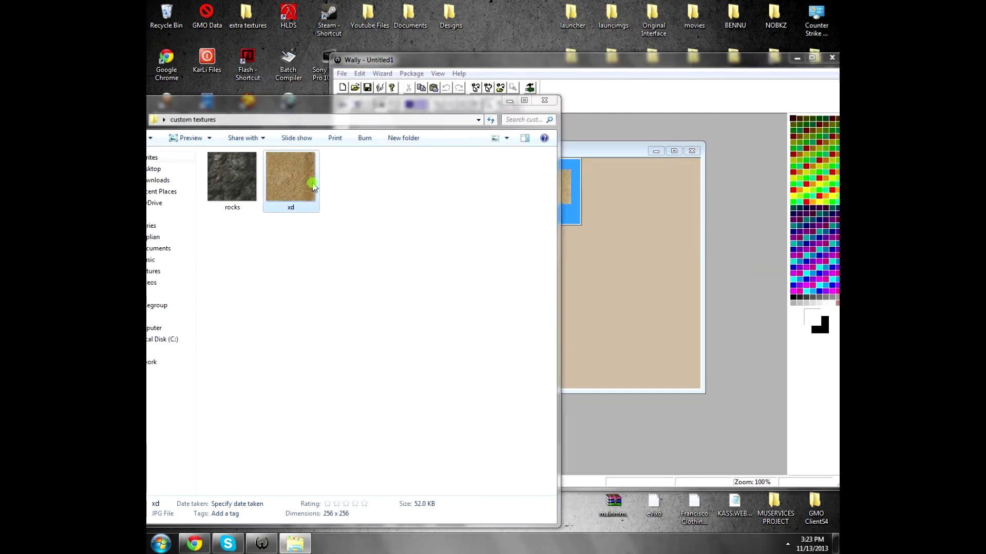
right_click(237, 182)
click(268, 112)
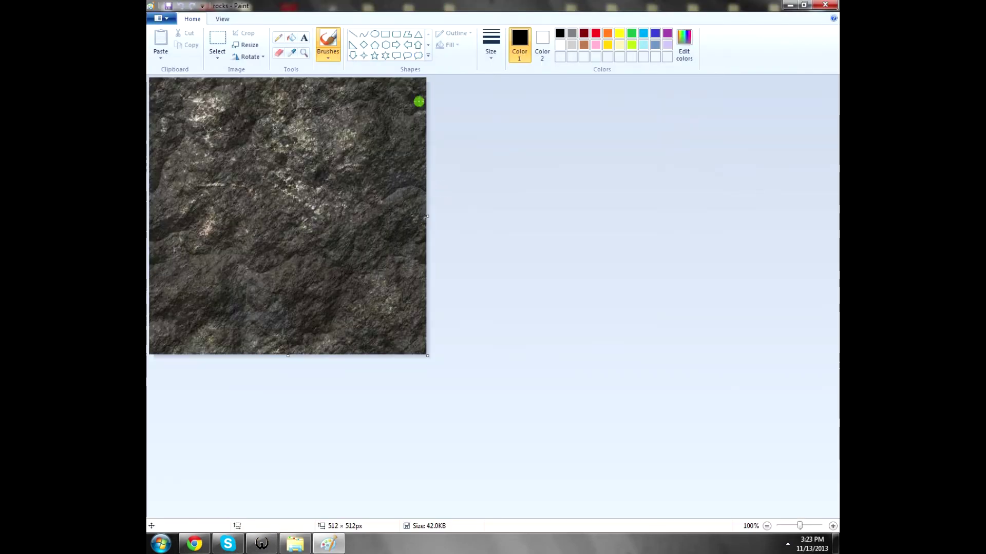
drag(427, 356, 434, 368)
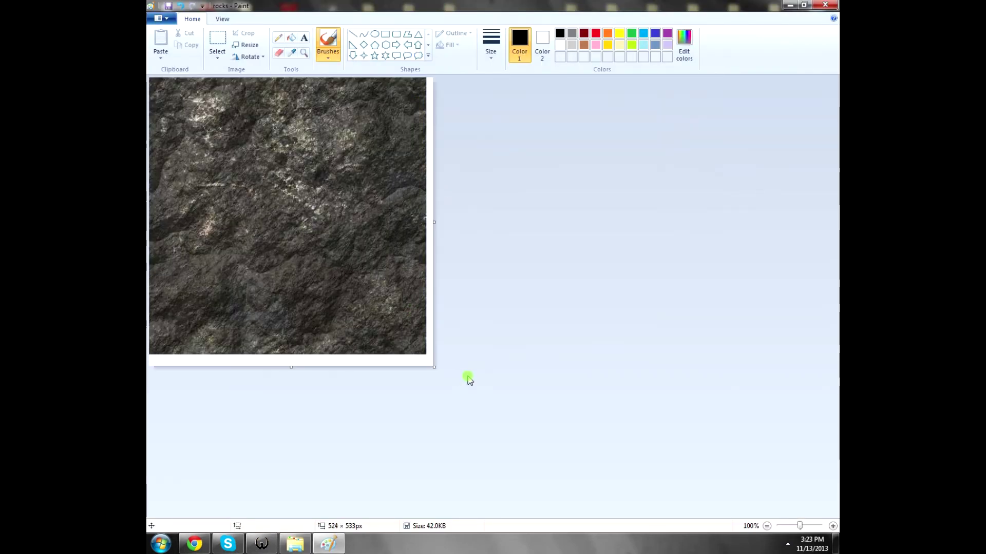
click(825, 6)
click(469, 282)
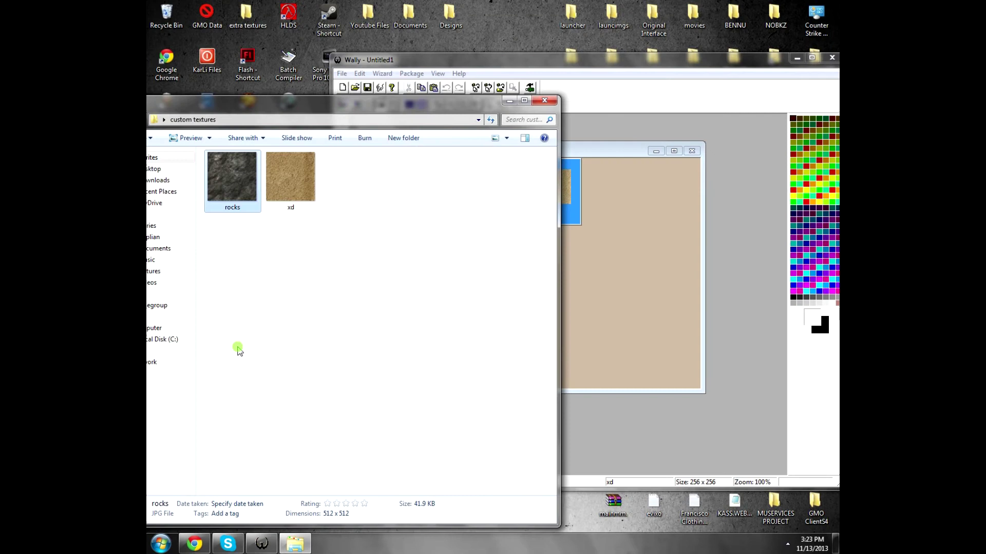
click(237, 345)
Try to add the enlarged rocks image to the package, and load it into Wally as a separate image
drag(231, 177, 653, 288)
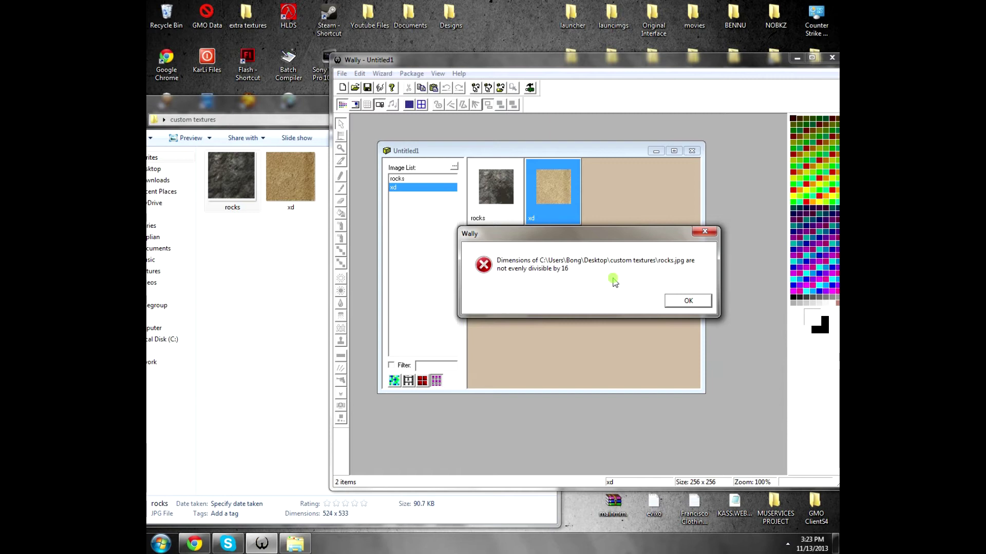
click(686, 300)
drag(235, 174, 571, 202)
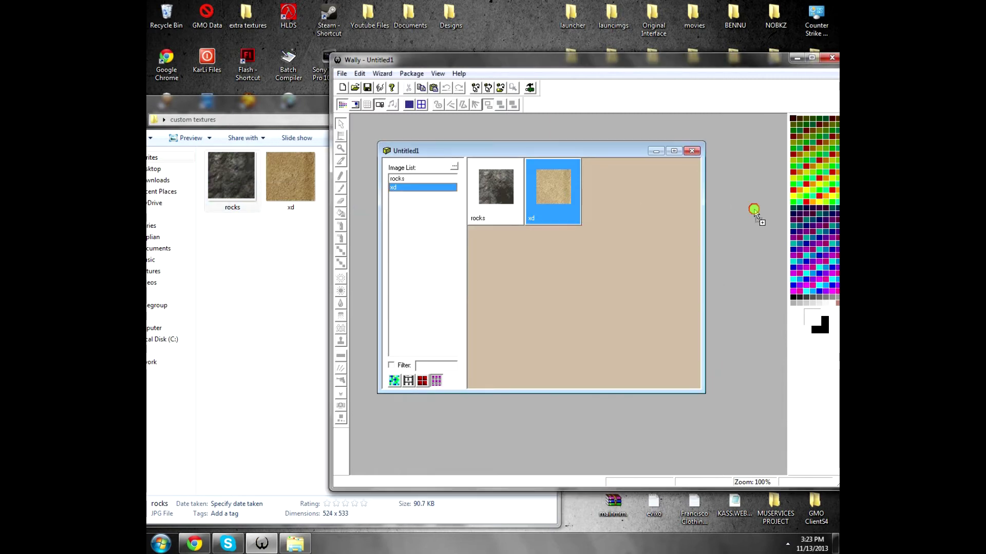
drag(754, 211, 373, 236)
drag(708, 255, 716, 252)
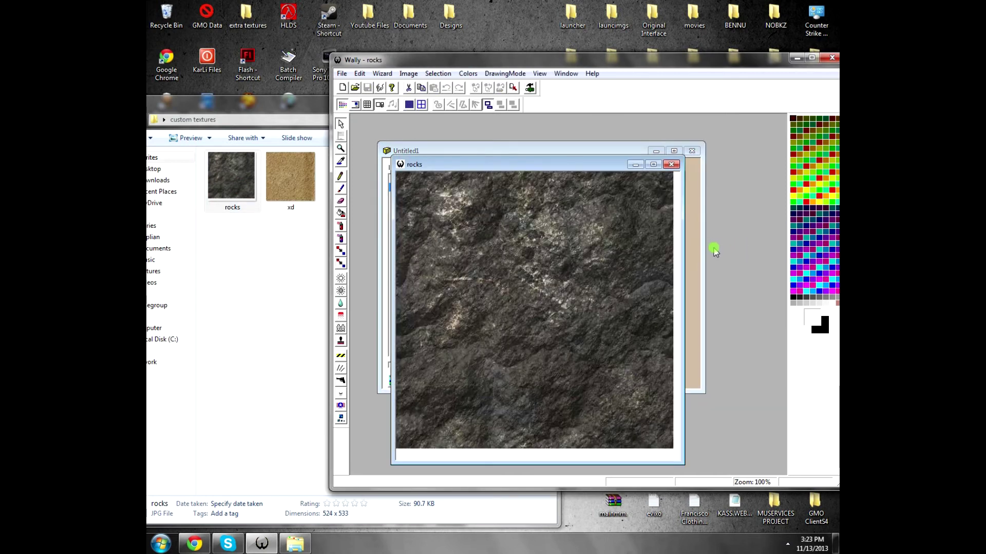
Work out the rocks image's canvas width and height as multiples of 16 using Auto 16 in Adjust Canvas Size
drag(588, 163, 589, 146)
click(408, 74)
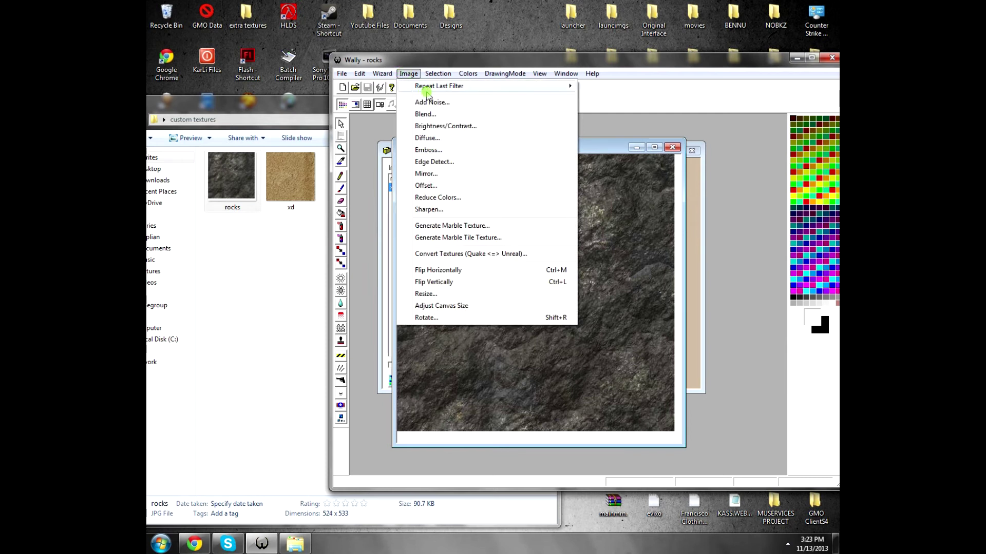
click(454, 306)
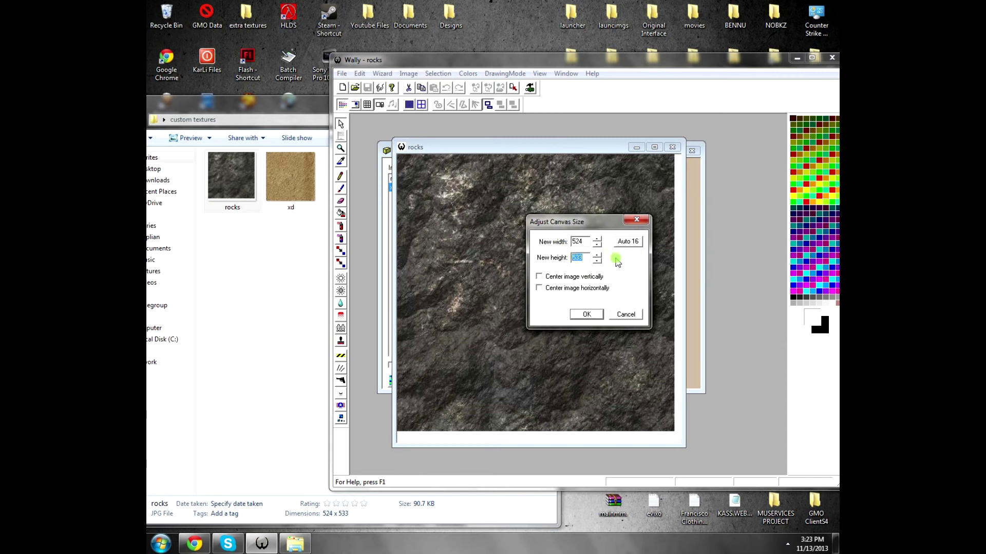
click(633, 246)
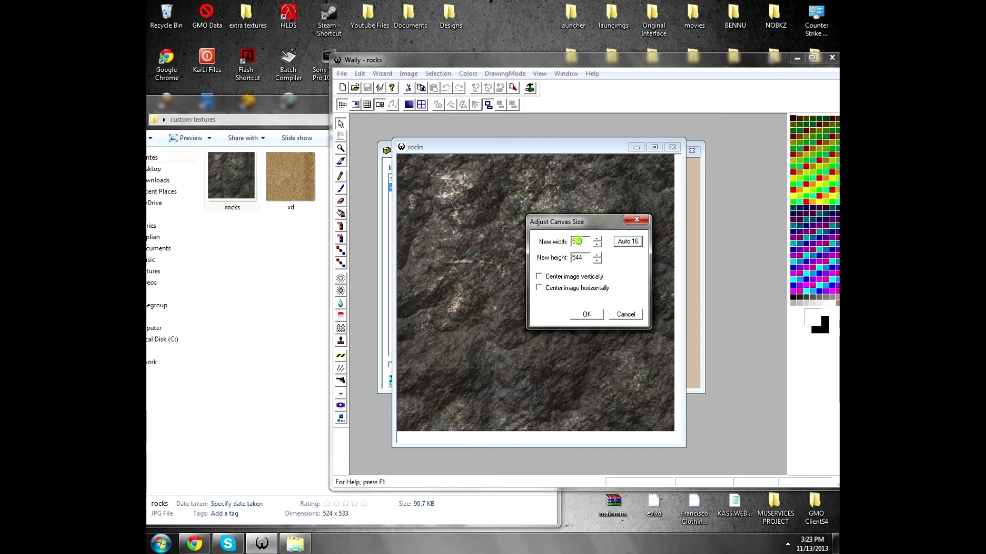
drag(576, 241, 560, 239)
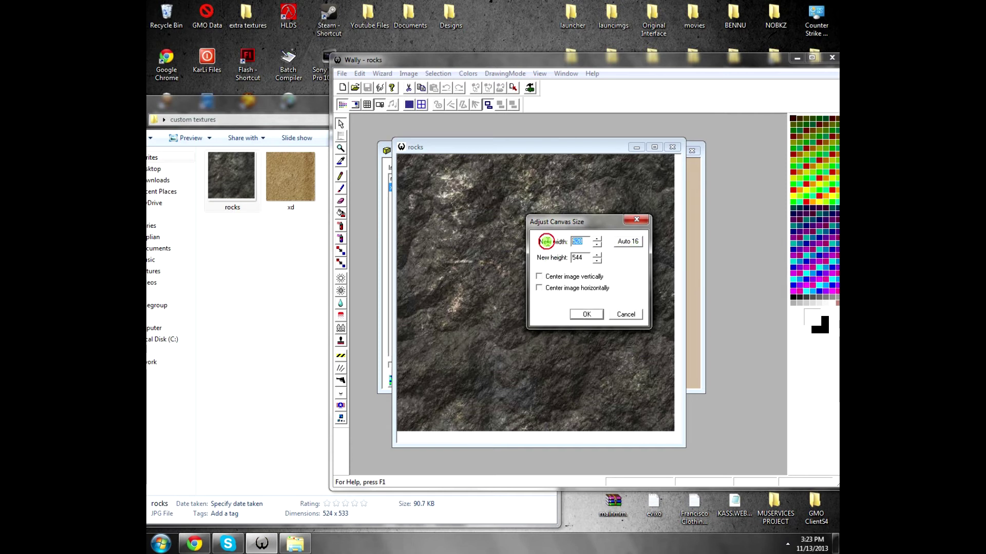
Open the rocks image in Paint and arrange its window beside Wally's Adjust Canvas Size dialog for reference
right_click(215, 171)
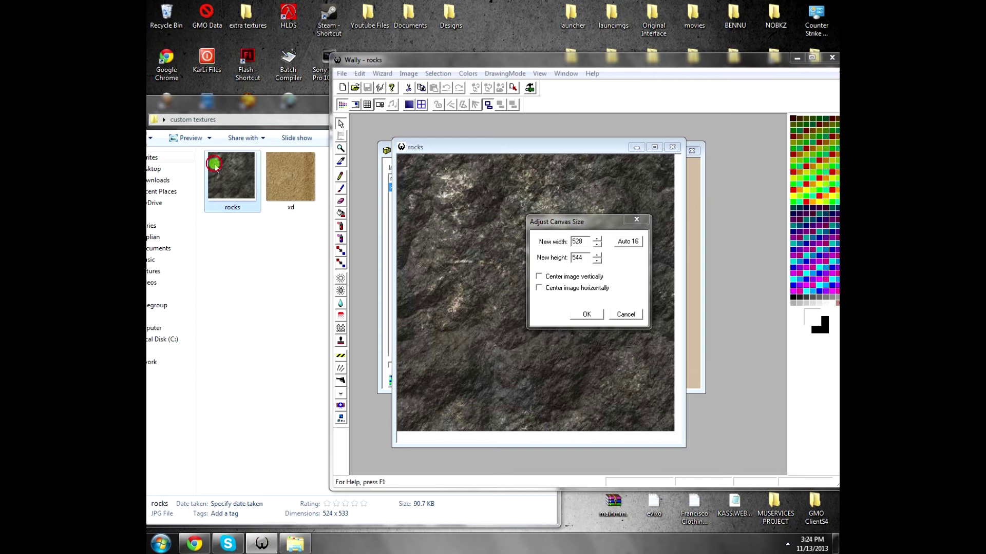
click(247, 92)
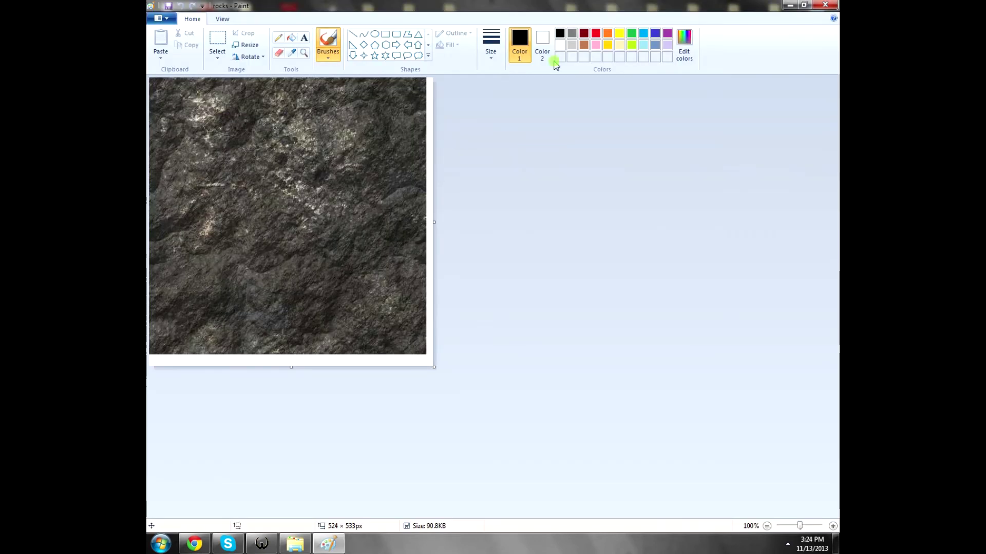
mouse_move(482, 7)
mouse_down()
mouse_move(359, 22)
mouse_move(401, 53)
mouse_up()
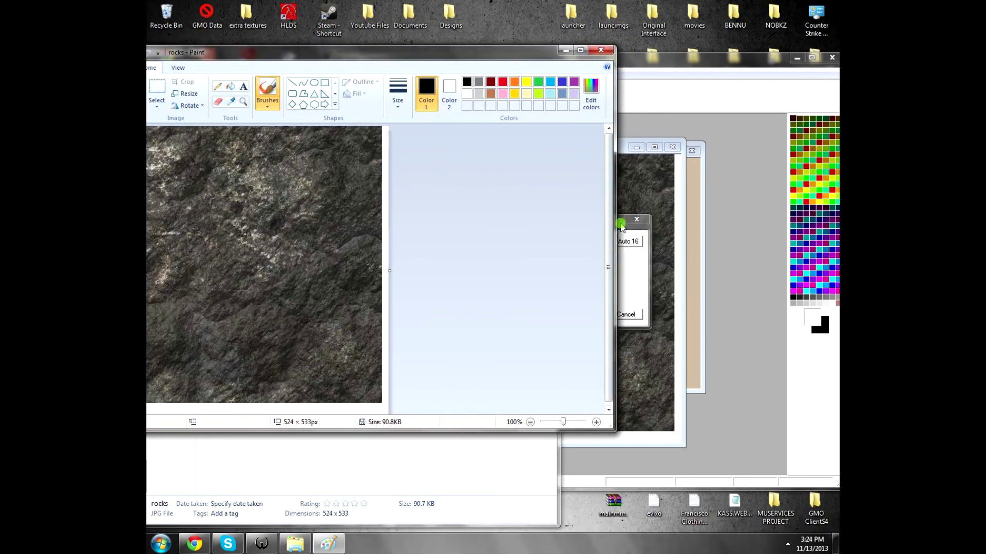
drag(624, 220, 790, 213)
click(289, 102)
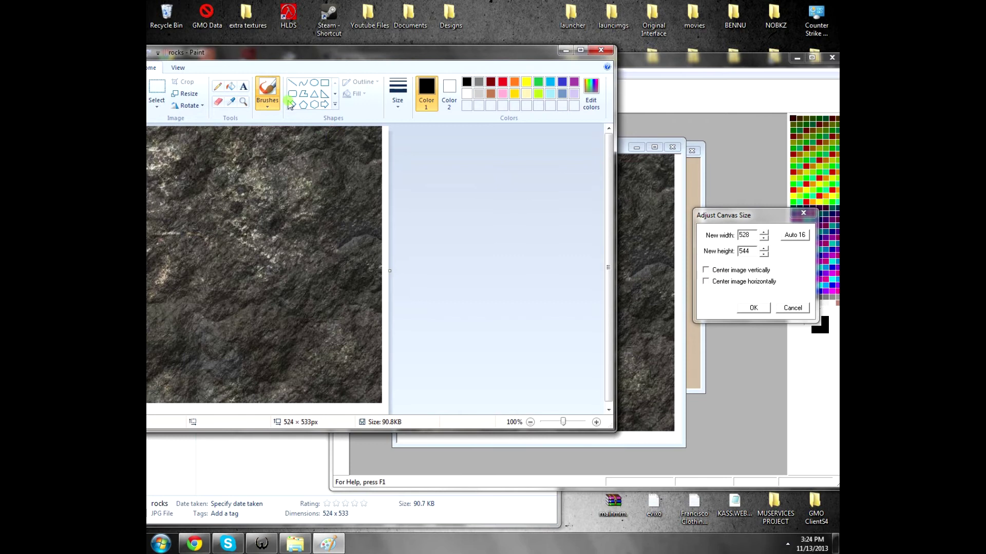
click(185, 94)
click(248, 133)
click(235, 150)
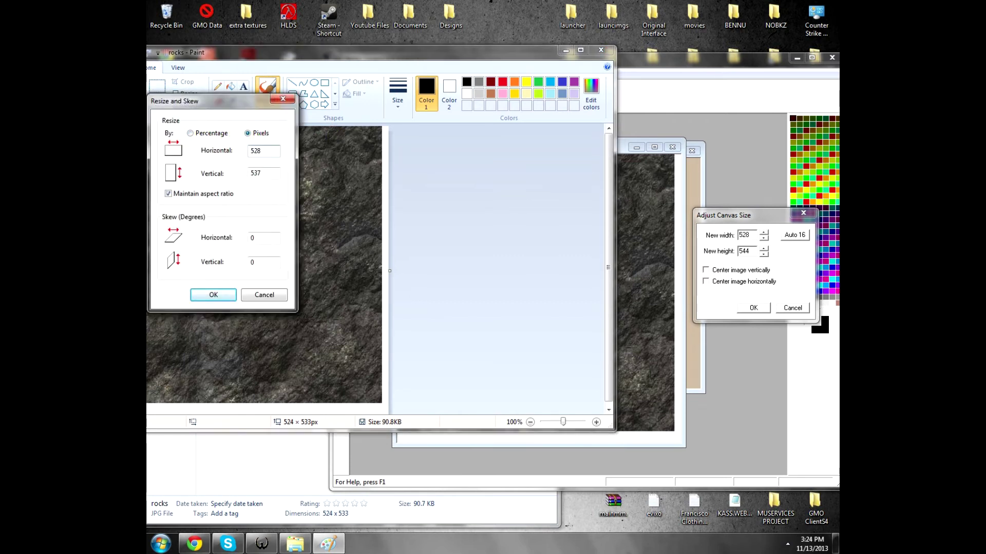
click(227, 195)
key(BackSpace)
key(BackSpace)
text(4)
key(Return)
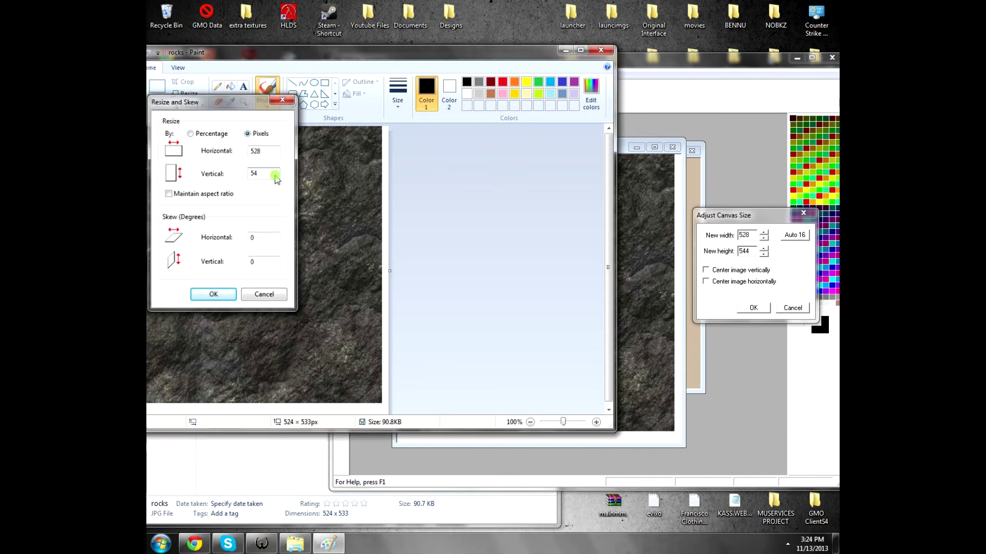
key(ctrl+z)
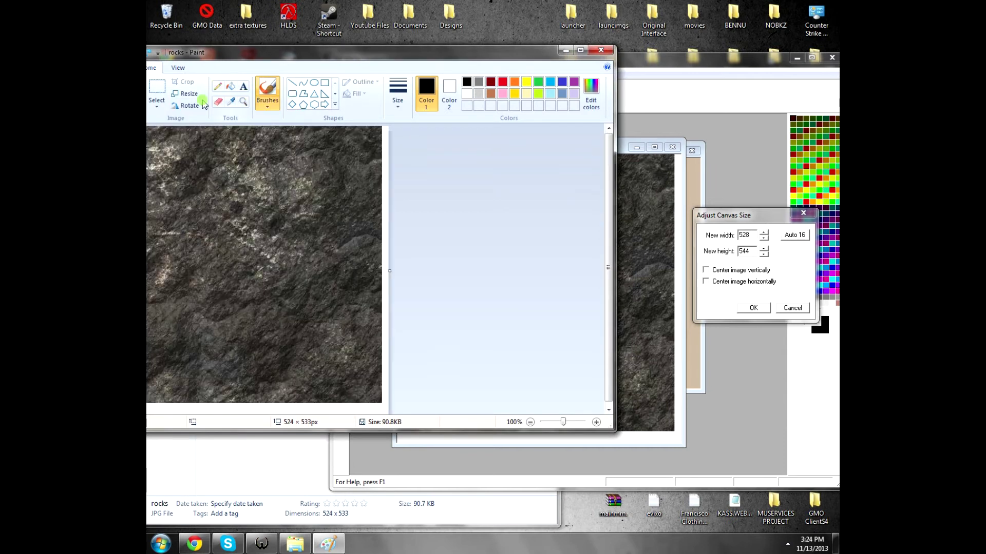
Resize the rocks image to 528 × 544 pixels without maintaining the aspect ratio, save it and close Paint
click(186, 93)
click(218, 195)
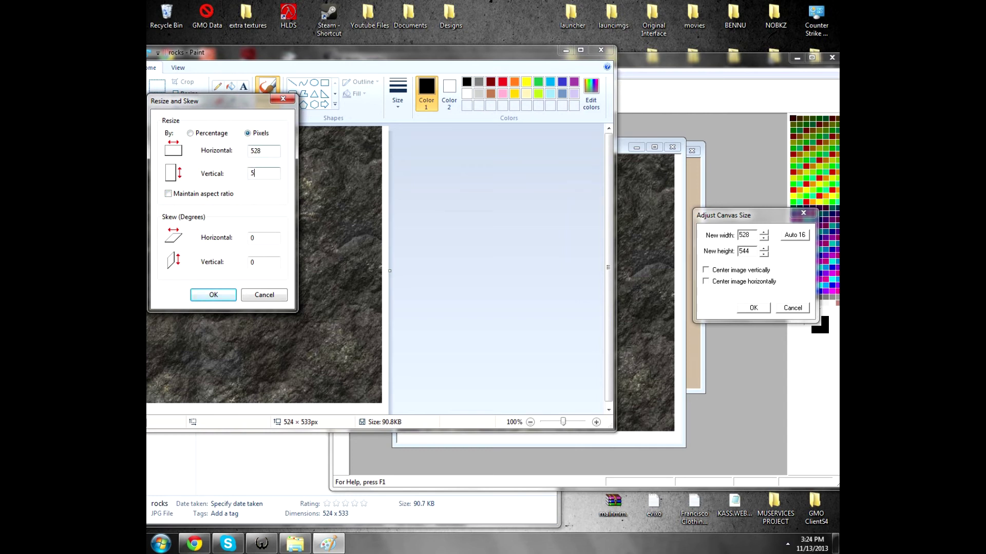
key(Return)
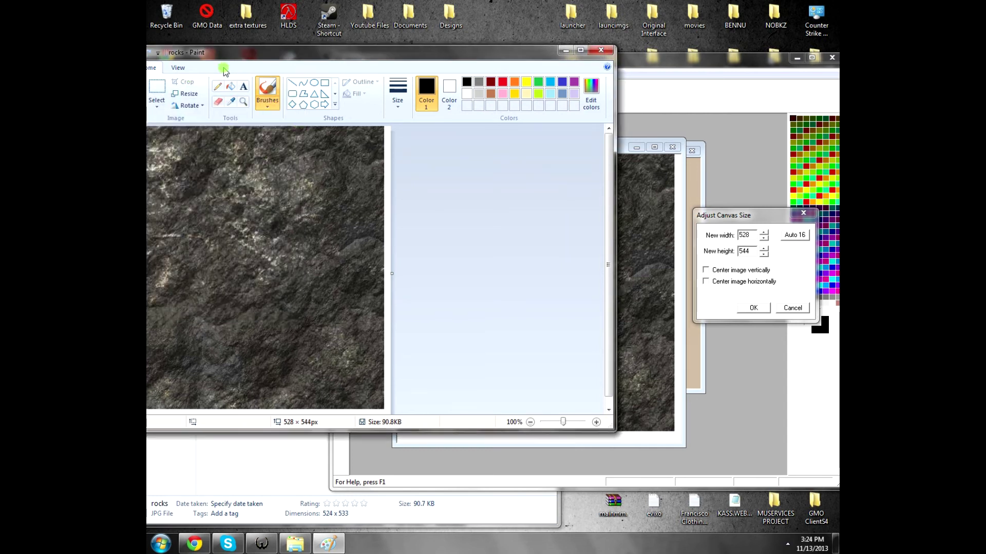
drag(226, 53, 292, 52)
click(184, 67)
click(195, 132)
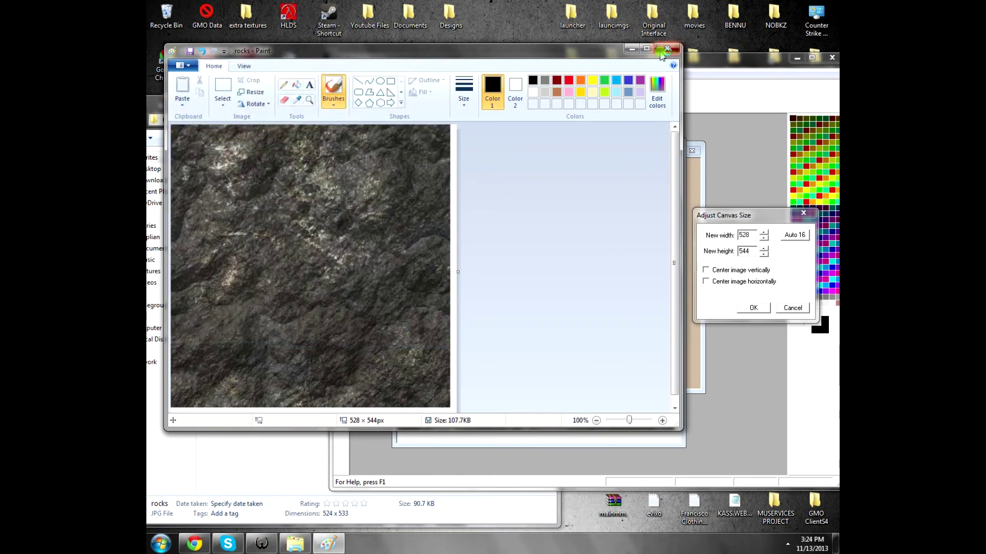
click(663, 54)
Discard the canvas adjustment, close the separate rocks image, and add the resized rocks image to the package as rocks2
click(802, 214)
click(671, 149)
click(257, 183)
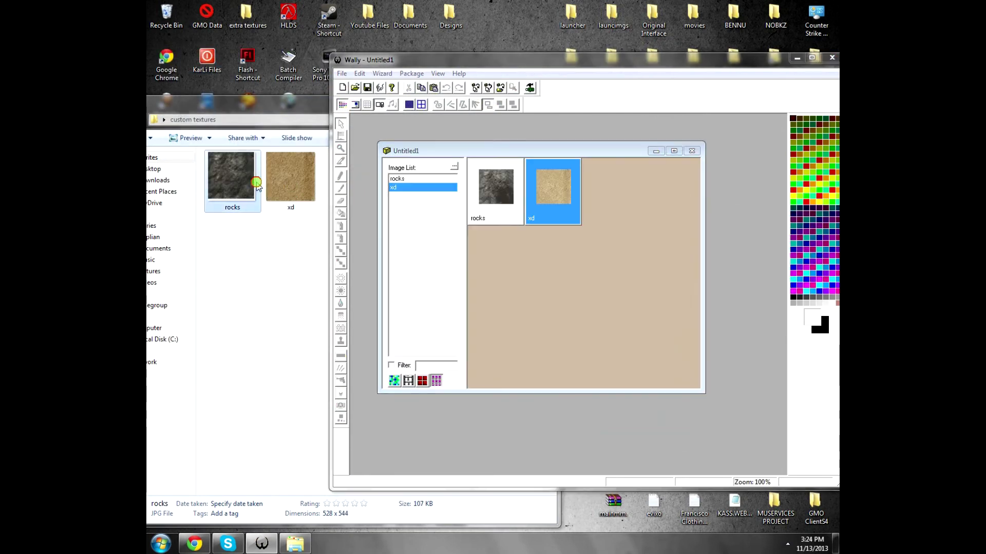
drag(257, 185, 607, 266)
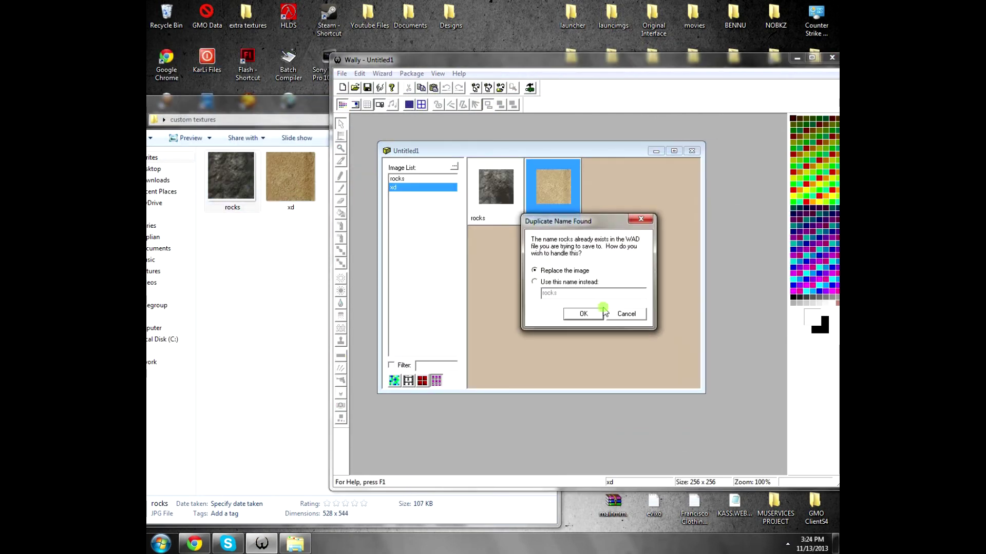
click(574, 284)
click(583, 293)
text(2)
key(Return)
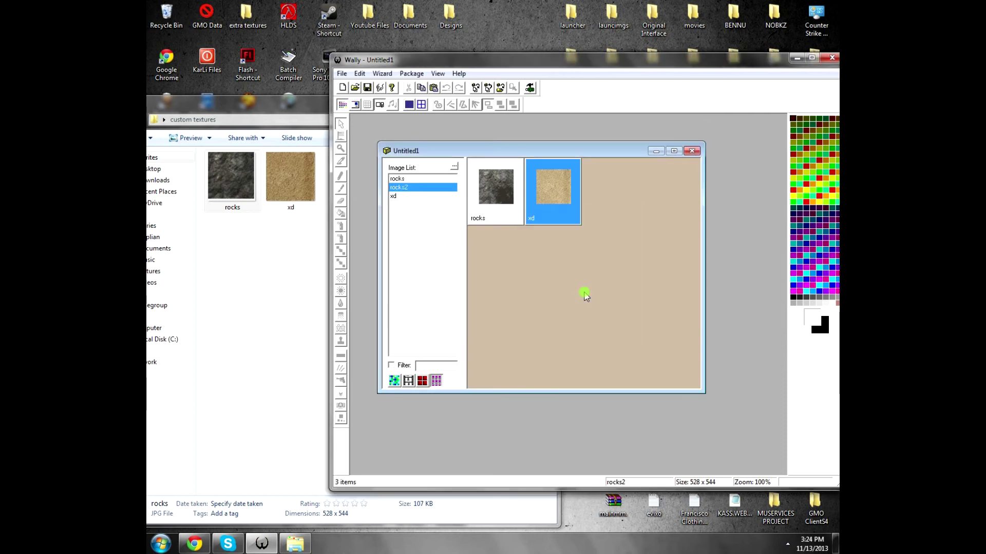
View the package's original rocks texture at full size, close it and select rocks2
double_click(551, 217)
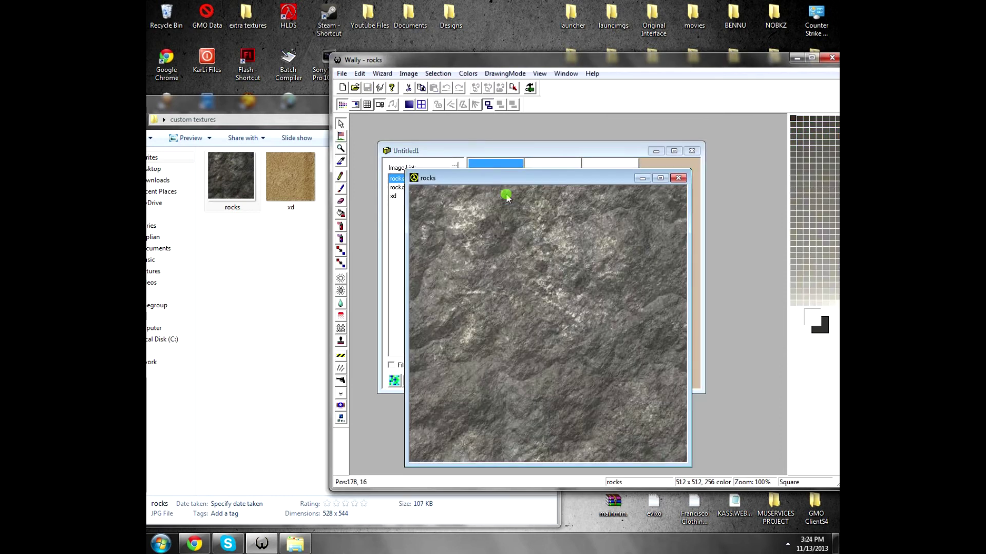
click(683, 181)
click(557, 191)
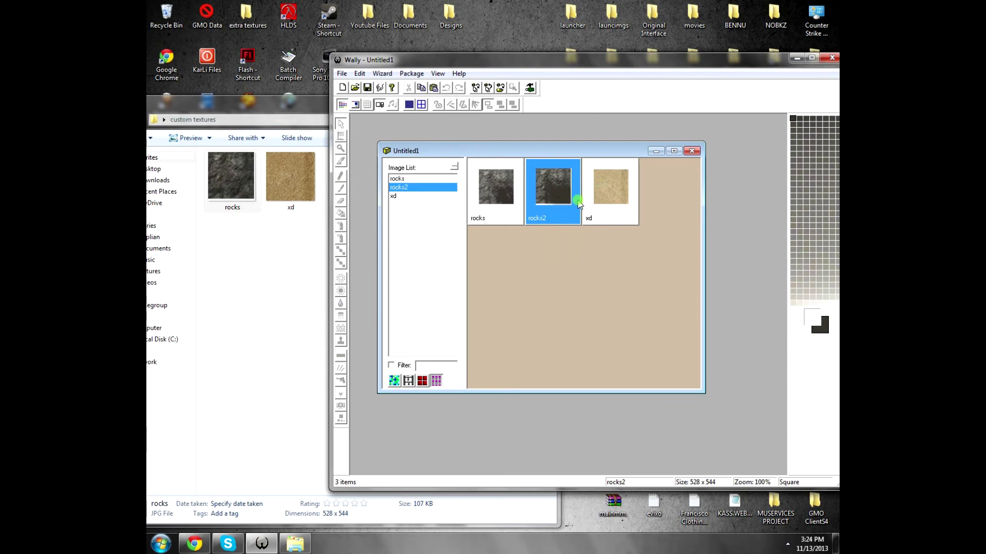
Close the custom textures folder window and reposition the Wally and package windows
drag(515, 66, 448, 70)
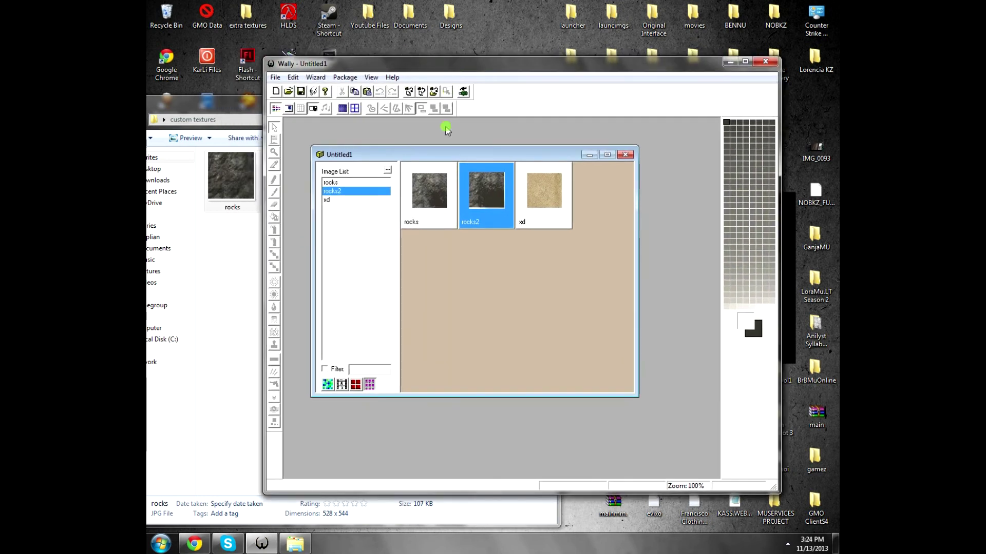
click(246, 106)
click(547, 102)
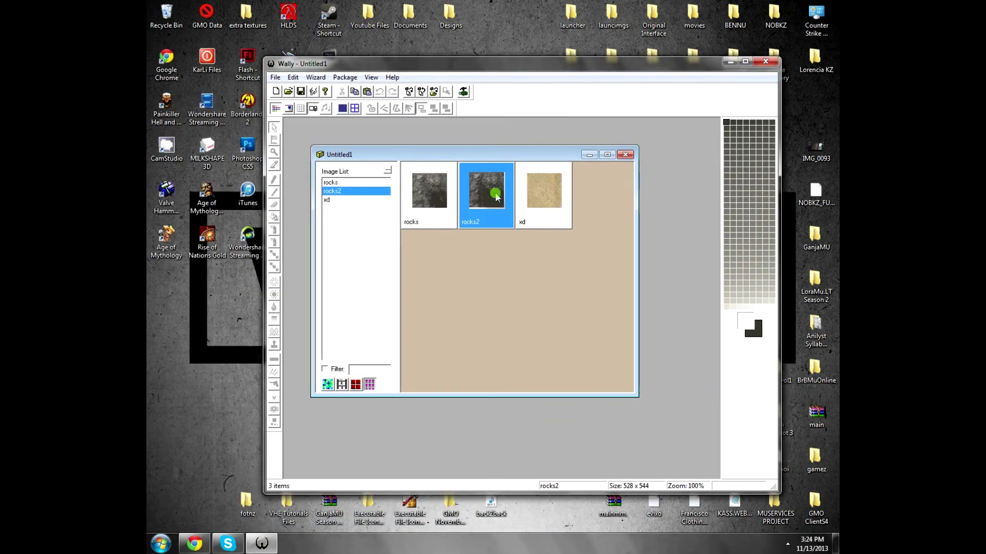
drag(506, 157, 506, 150)
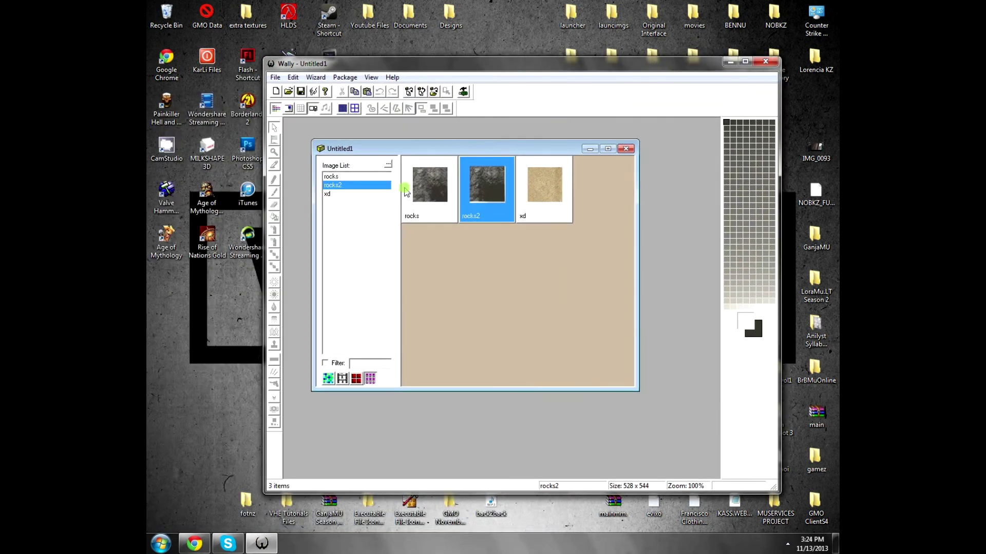
click(519, 187)
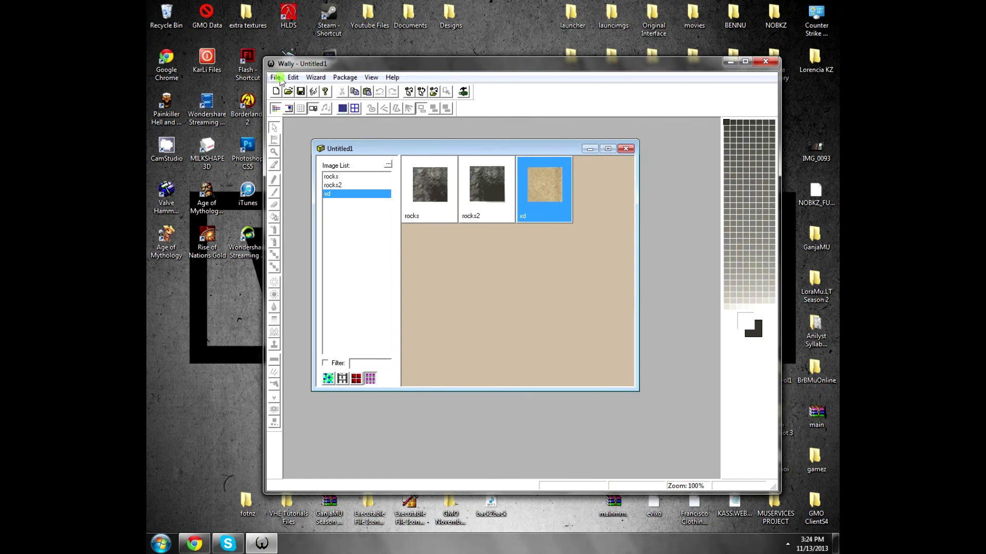
Save the package to the desktop as texture.wad in Half-Life Package format and close Wally
click(276, 77)
click(307, 152)
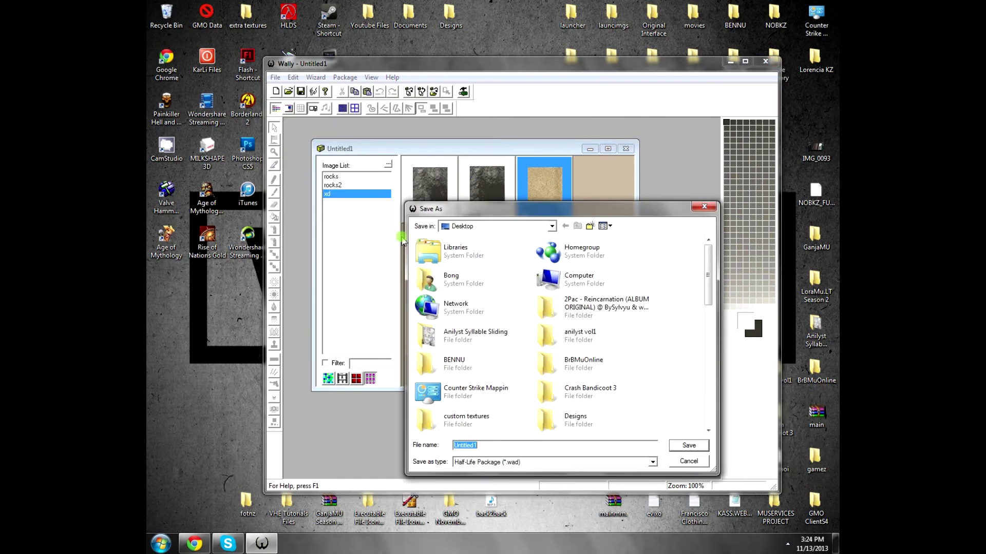
click(524, 463)
click(519, 448)
key(Return)
click(765, 62)
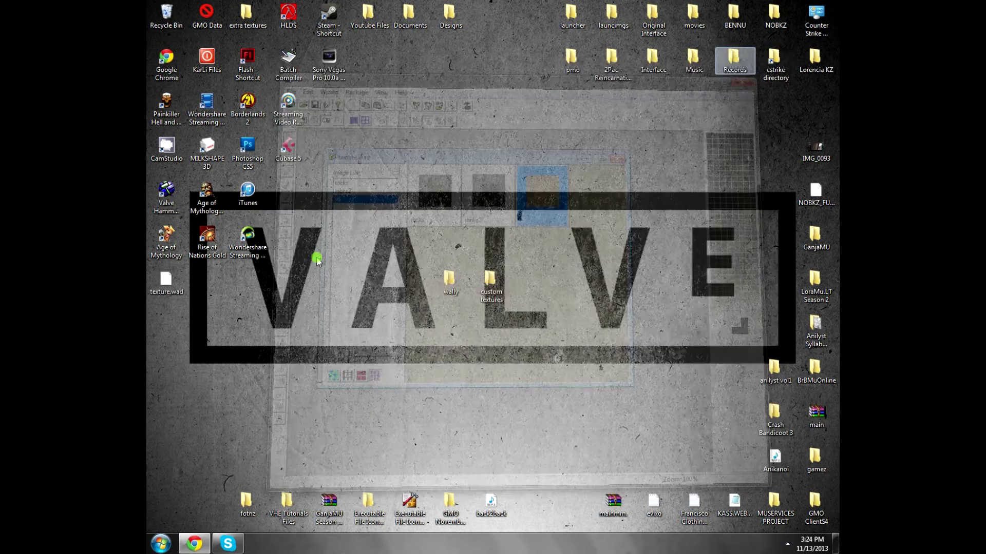
Move texture.wad next to the wally and custom textures folders on the desktop and tidy their icons
drag(185, 282, 542, 279)
right_click(612, 237)
click(638, 264)
click(583, 245)
drag(510, 308, 440, 272)
drag(448, 280, 407, 278)
click(380, 219)
Launch Valve Hammer Editor, add texture.wad from the desktop to its texture files, and apply the options
double_click(150, 197)
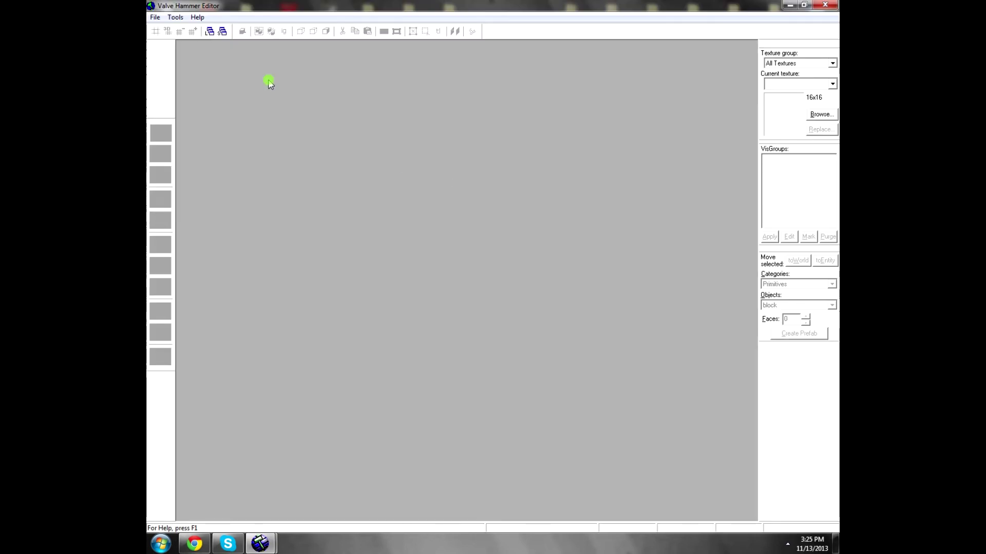
click(175, 17)
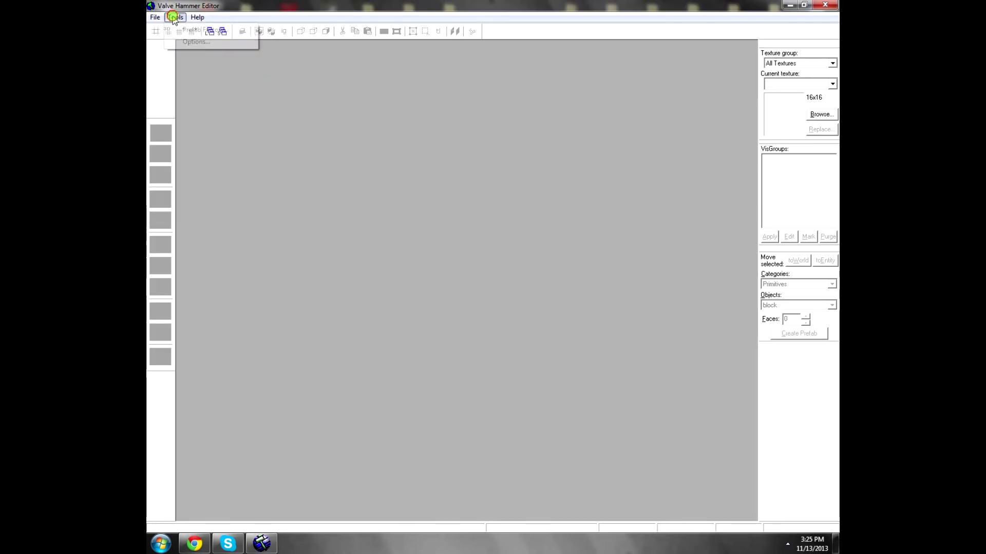
click(199, 43)
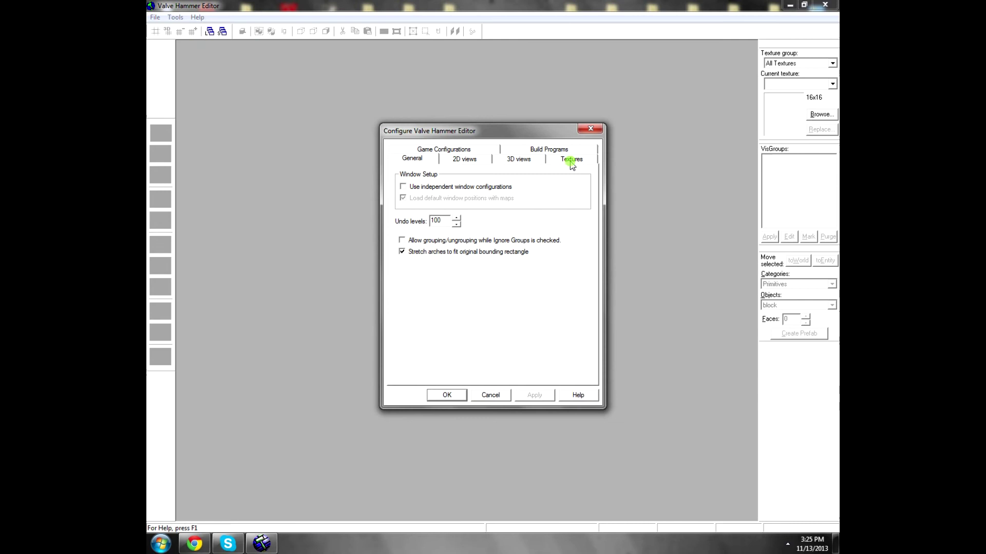
click(571, 161)
click(562, 202)
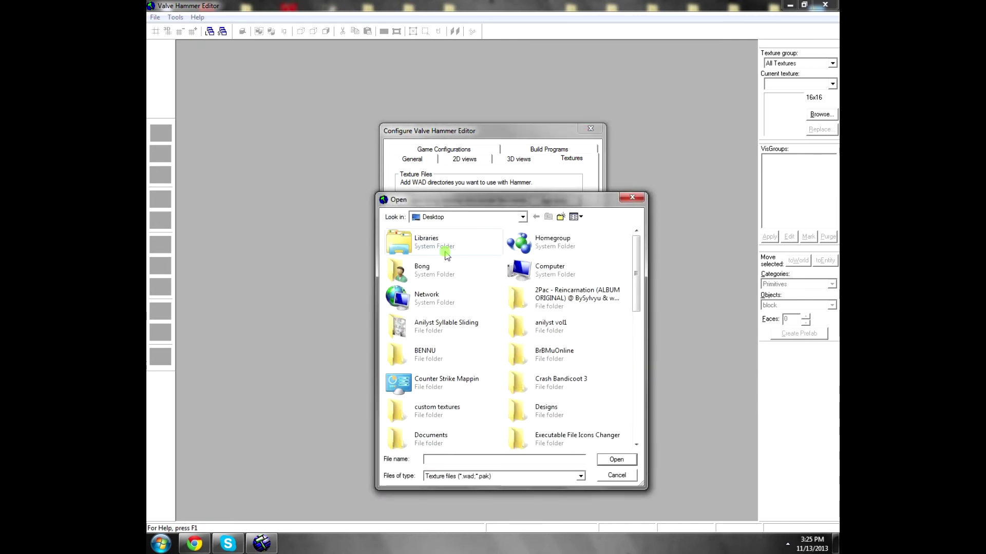
scroll(529, 432, down, 5)
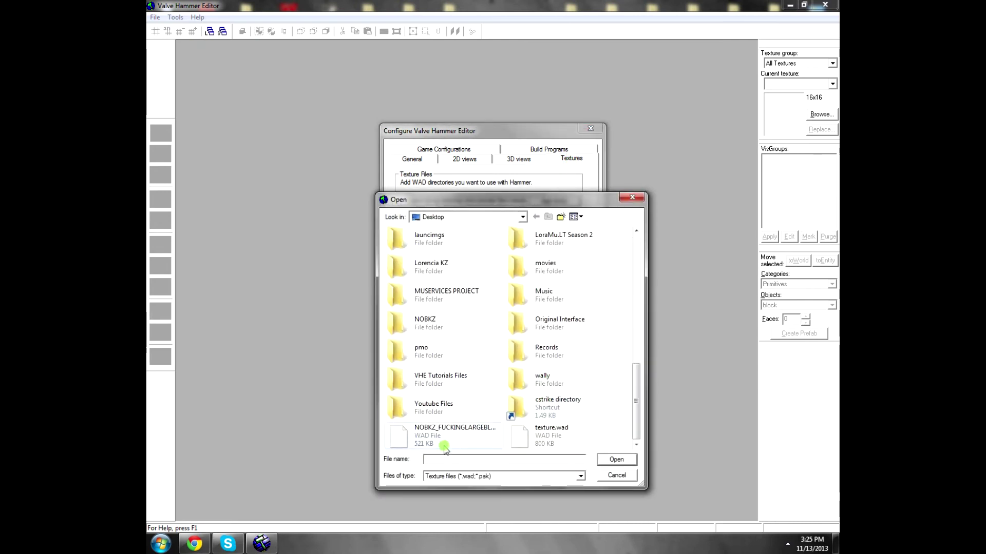
click(546, 444)
double_click(554, 444)
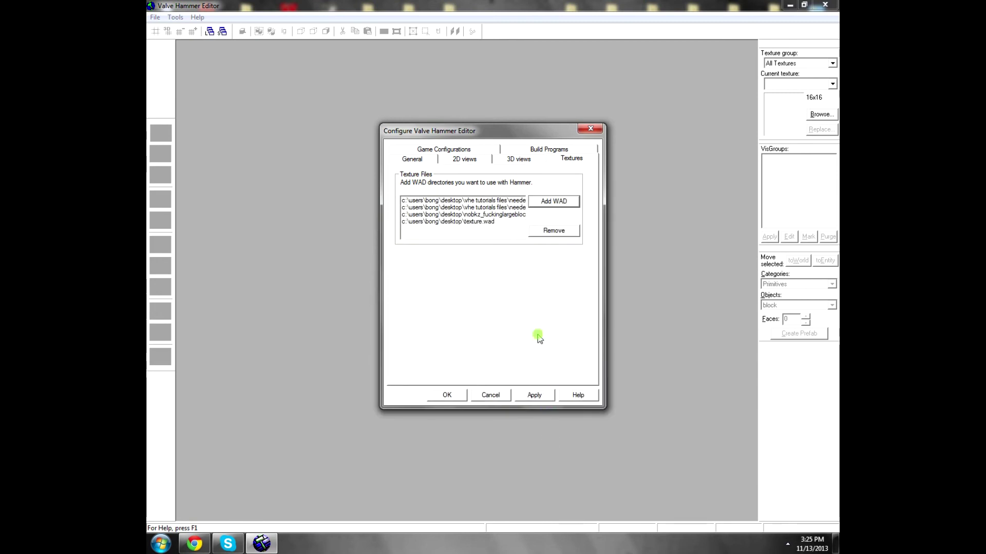
click(516, 396)
click(448, 394)
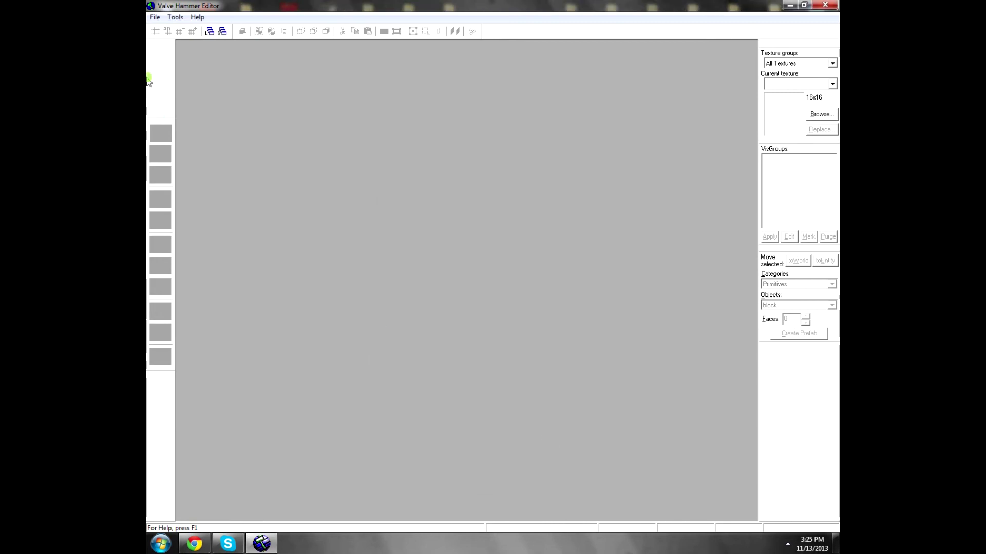
Open the recent test map and aim the 3D camera at the room's walls
click(155, 17)
click(205, 61)
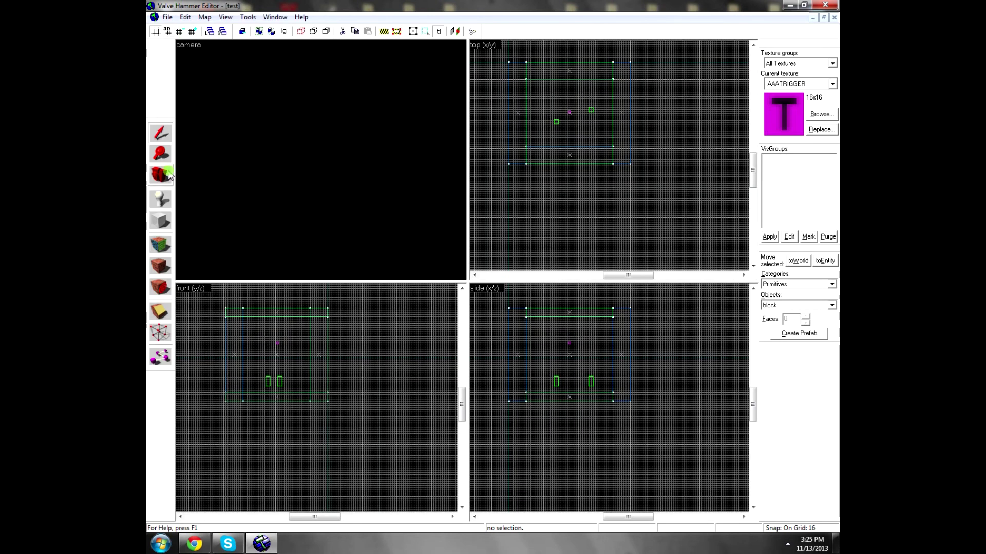
click(169, 175)
drag(320, 159, 321, 160)
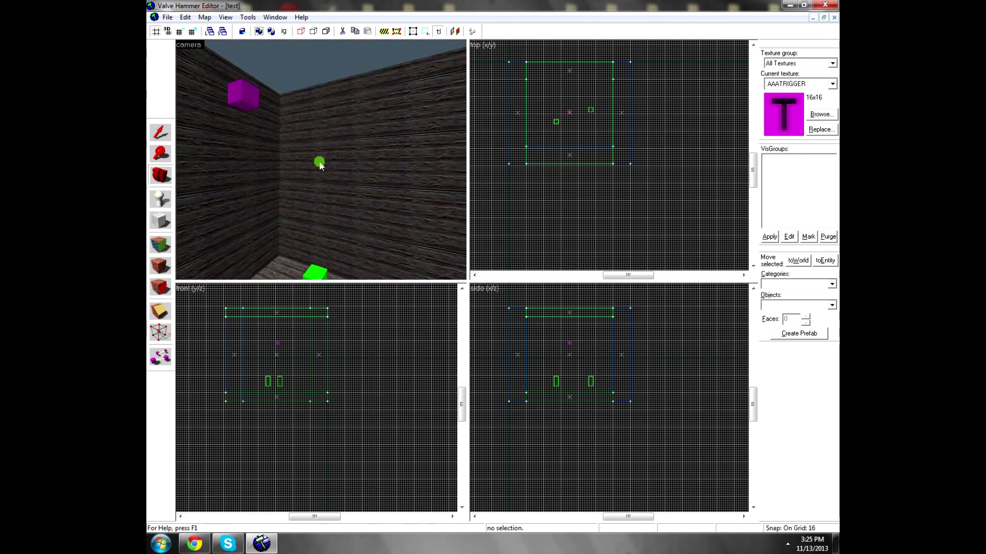
Start face texturing, limit the textures to the texture.wad group, and choose xd as the current texture
click(164, 248)
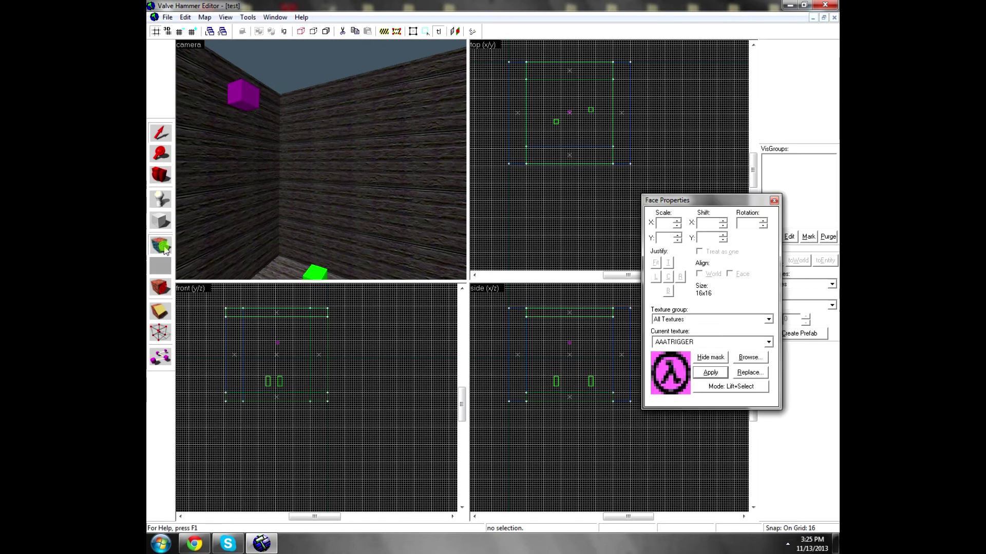
click(717, 323)
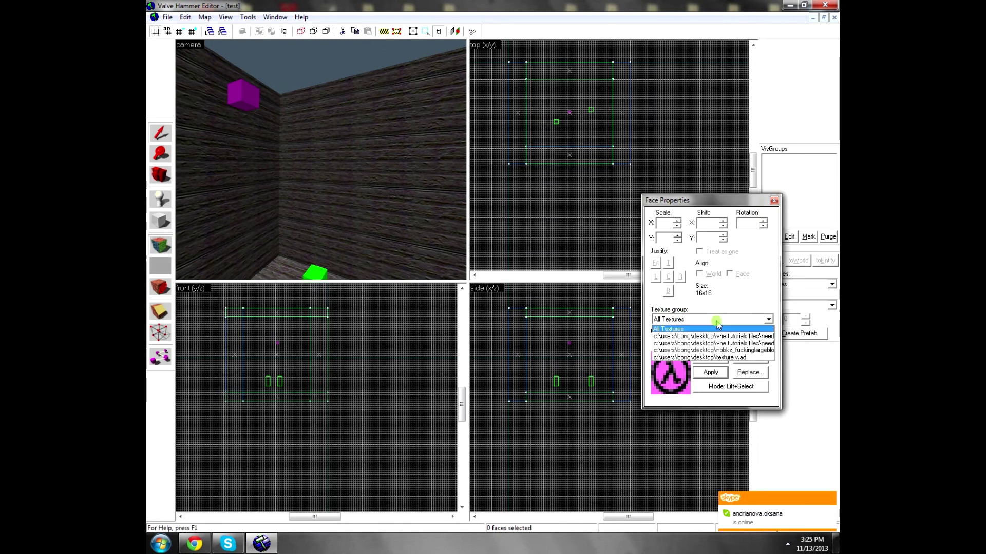
click(741, 357)
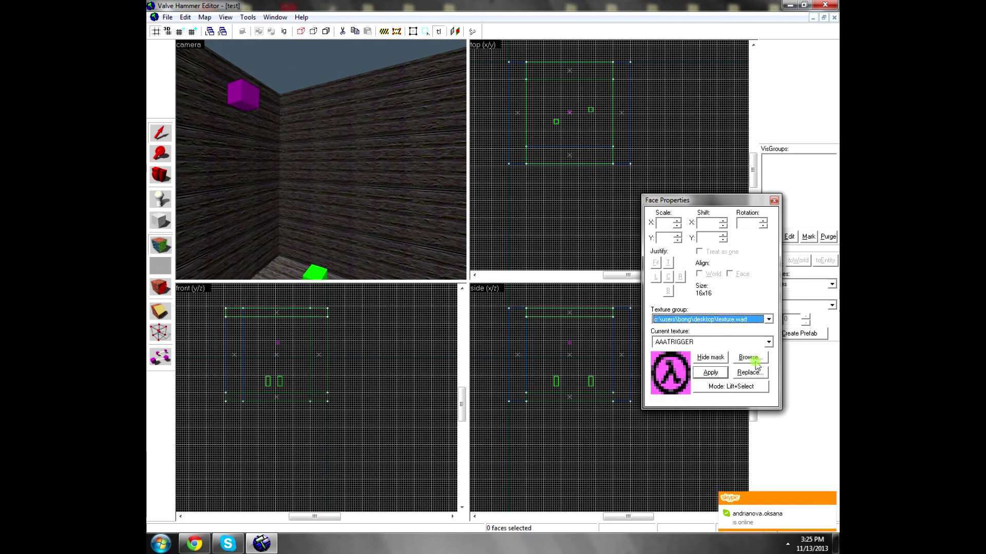
click(754, 360)
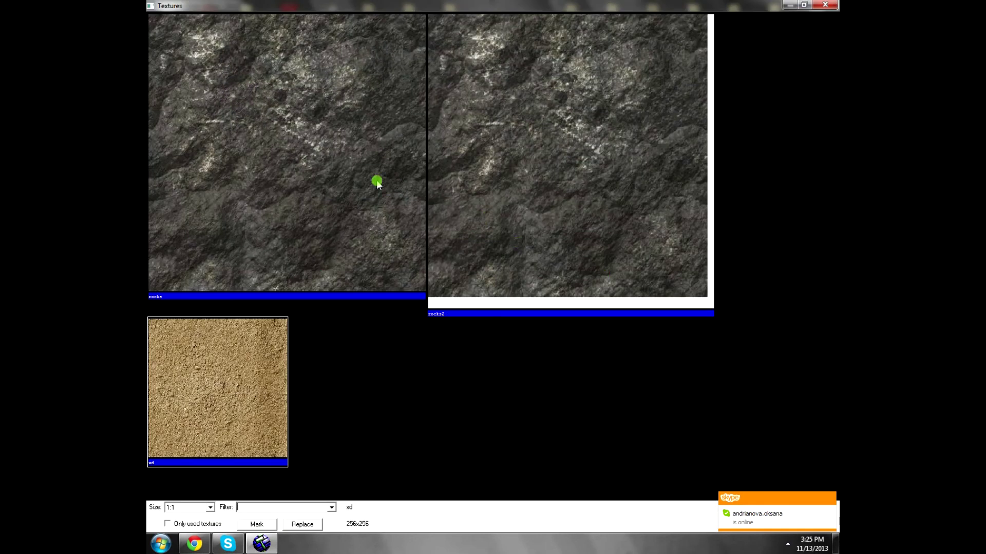
double_click(230, 364)
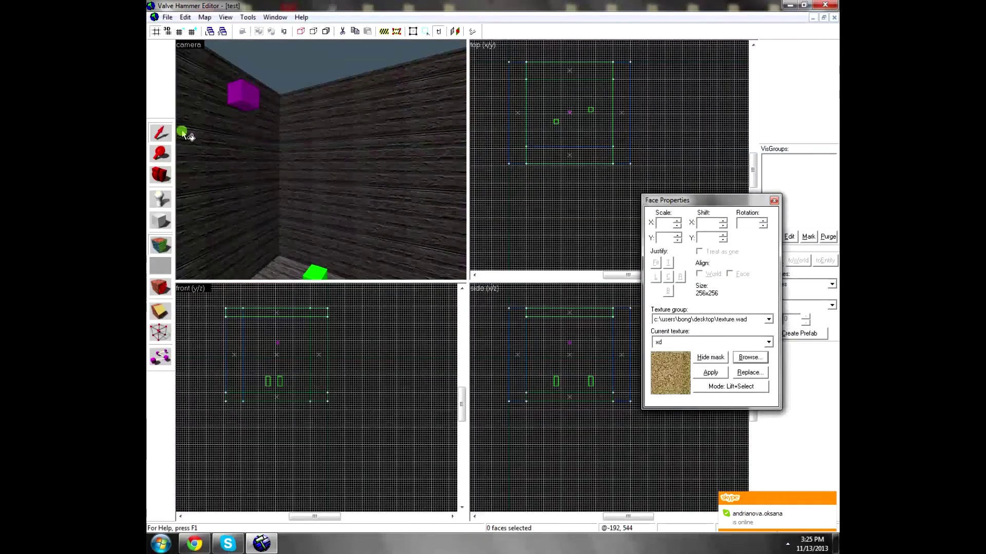
Apply the xd sand texture to the room's floor
click(196, 91)
right_click(300, 171)
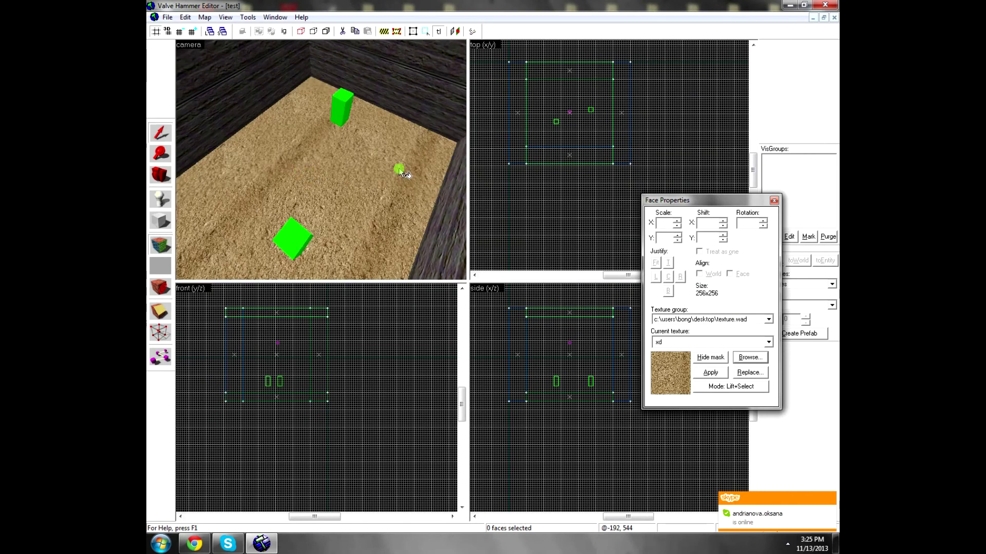
scroll(400, 172, up, 5)
scroll(340, 189, down, 3)
scroll(335, 178, down, 2)
Choose the rocks texture from texture.wad and apply it to the walls meeting at the corner behind the green entity
click(160, 173)
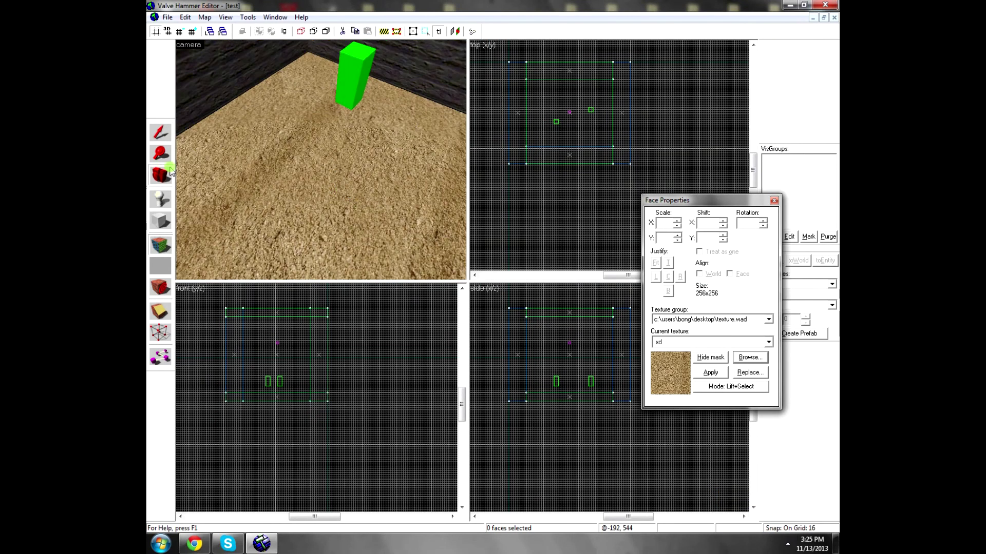
drag(314, 185, 322, 161)
key(shift+s)
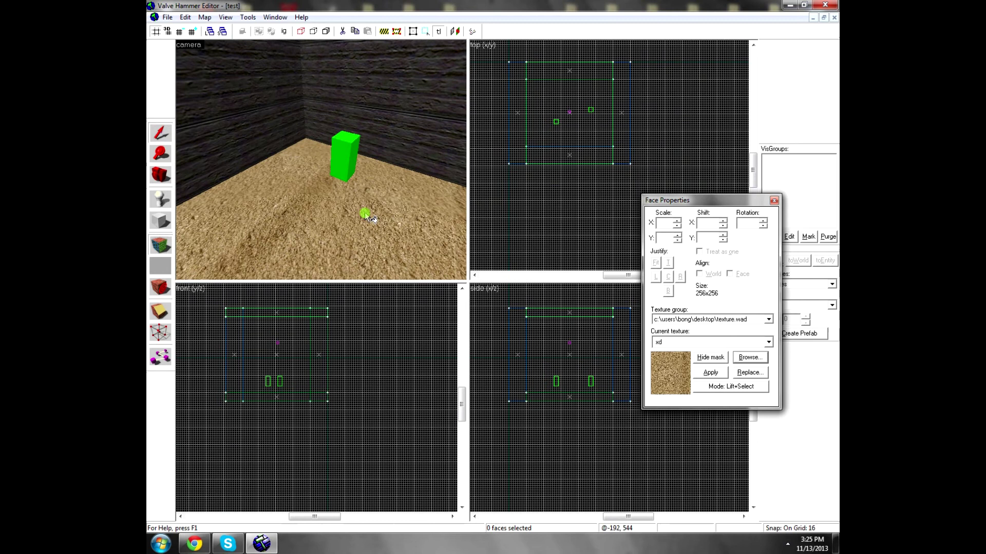
click(745, 343)
click(746, 345)
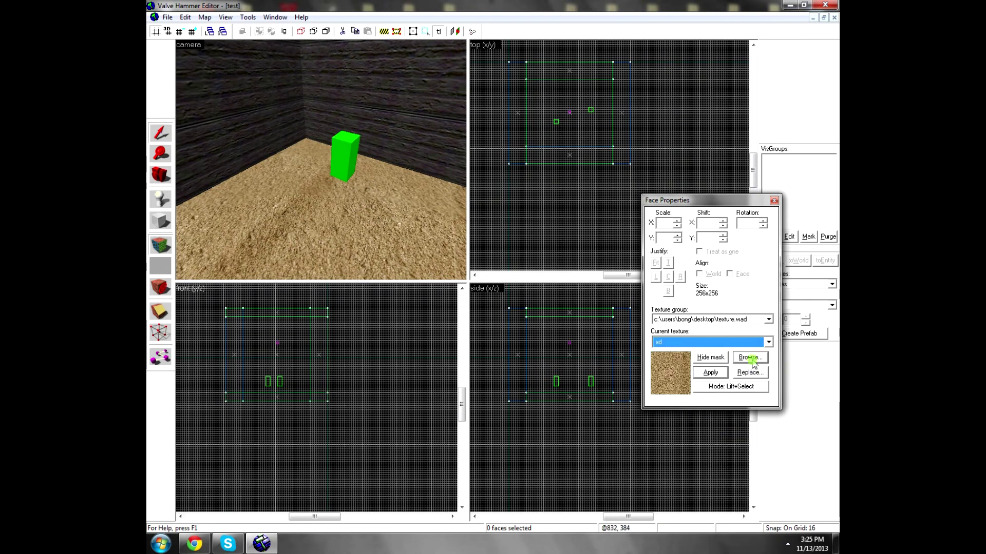
click(750, 358)
double_click(433, 161)
right_click(200, 165)
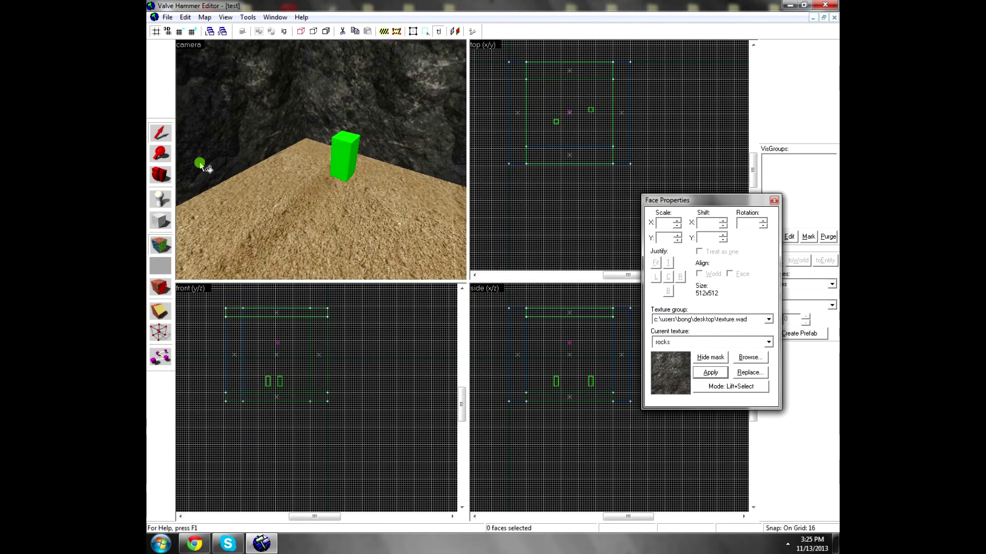
Apply the rocks texture to the room's remaining wood-textured walls
click(161, 175)
drag(303, 163, 200, 136)
click(165, 133)
click(197, 136)
right_click(265, 139)
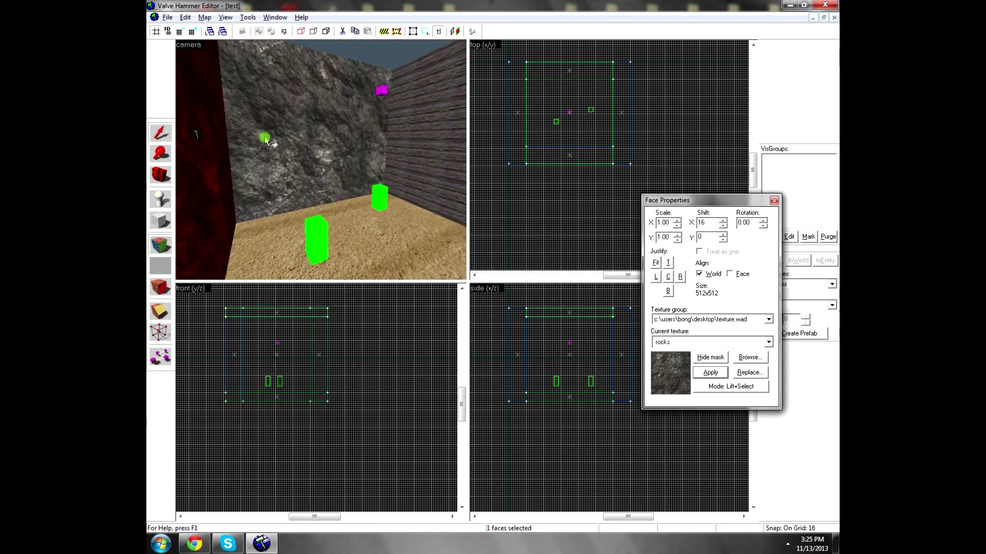
right_click(413, 139)
click(161, 175)
drag(298, 164, 321, 160)
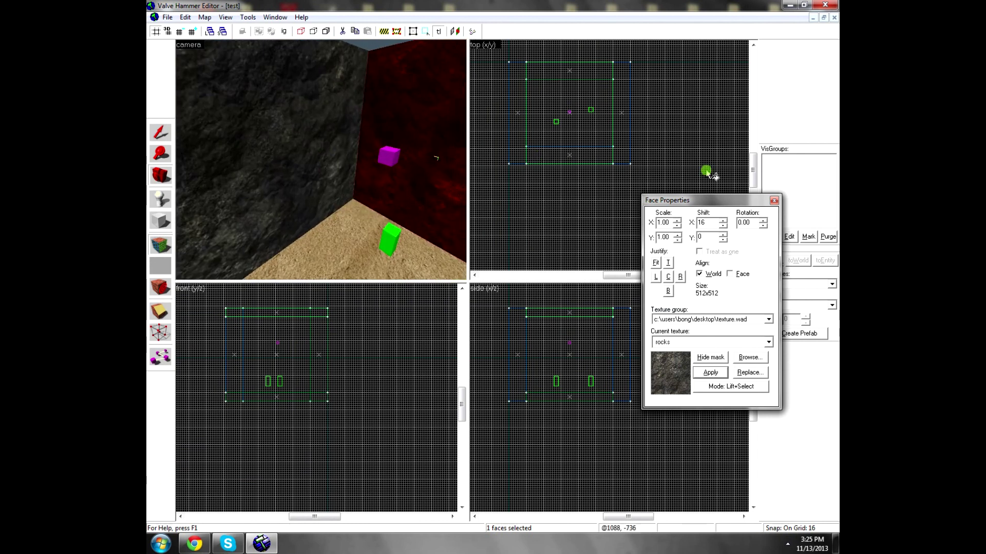
Close the face properties, maximize the 3D view of the room, and exit Hammer, saving the changes to the test map
click(773, 200)
key(shift+z)
drag(234, 172, 465, 280)
click(825, 4)
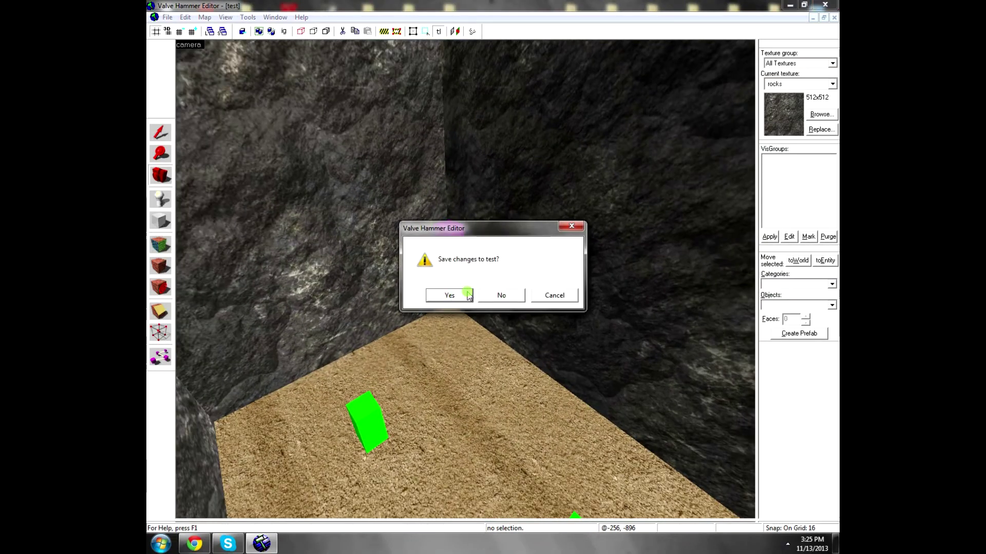
click(469, 296)
Launch Batch Compiler from the desktop and bring up its CSG settings
click(545, 272)
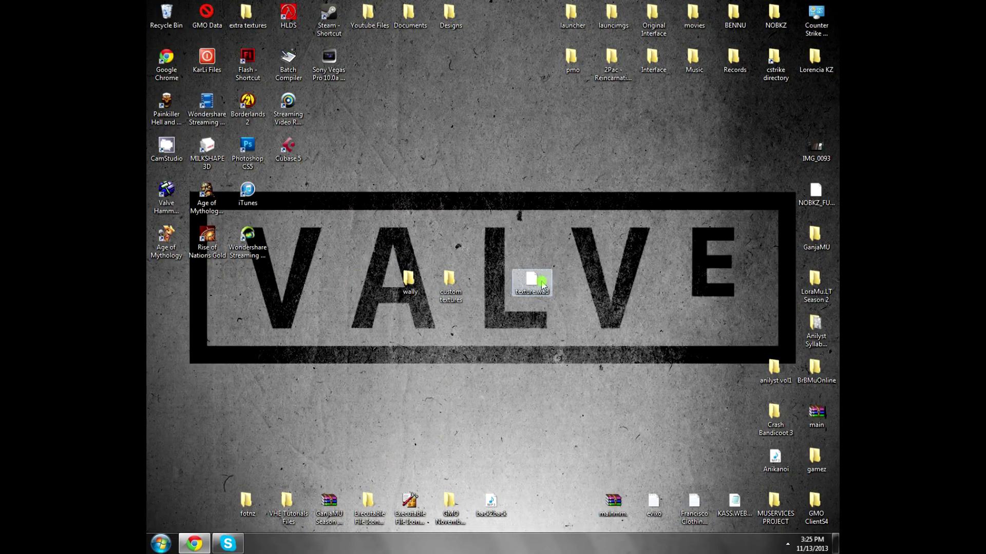
click(293, 77)
double_click(293, 77)
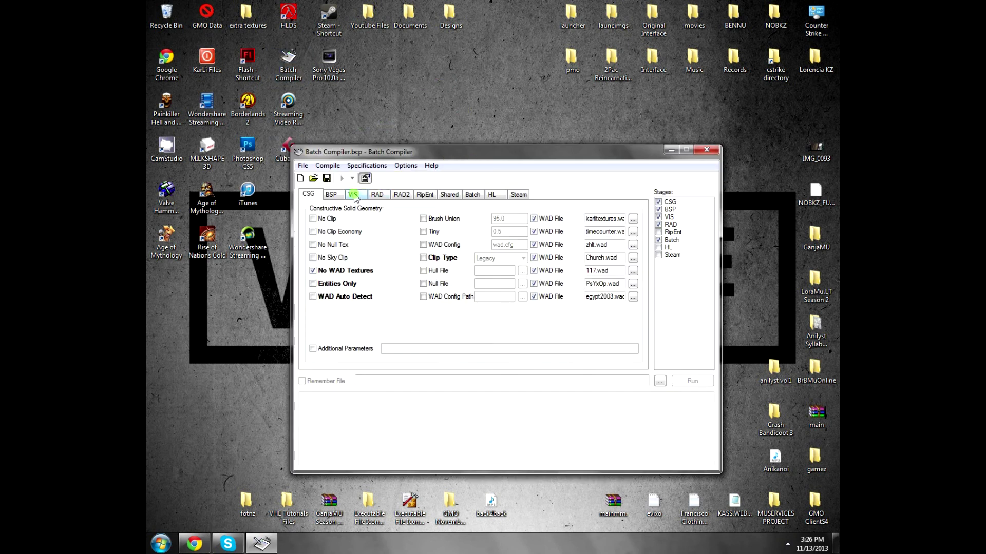
click(378, 197)
drag(439, 148, 380, 151)
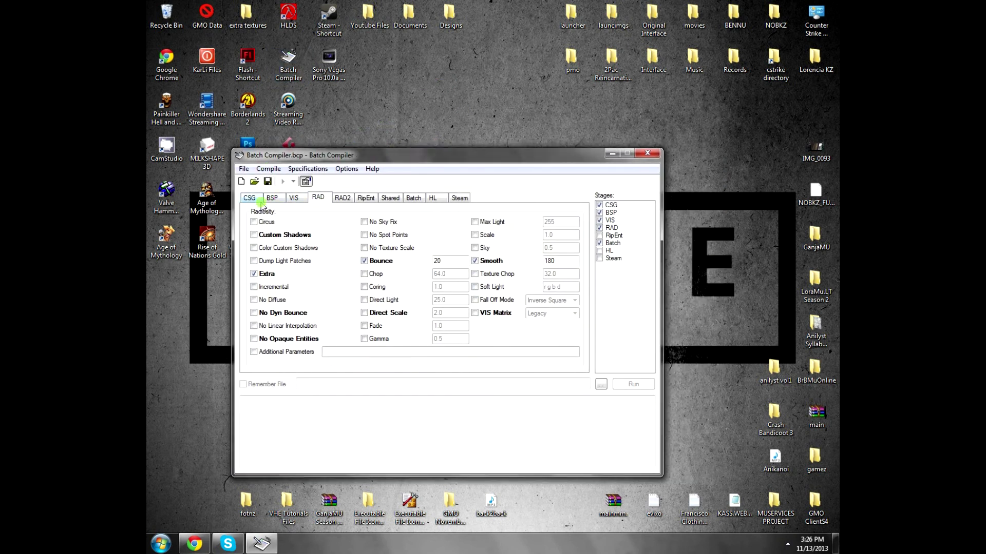
click(262, 201)
Move texture.wad to a free spot on the desktop that the Batch Compiler window does not cover
drag(456, 145, 399, 81)
mouse_move(441, 154)
mouse_down()
mouse_move(420, 139)
mouse_move(391, 62)
mouse_move(460, 63)
mouse_up()
drag(600, 82, 776, 183)
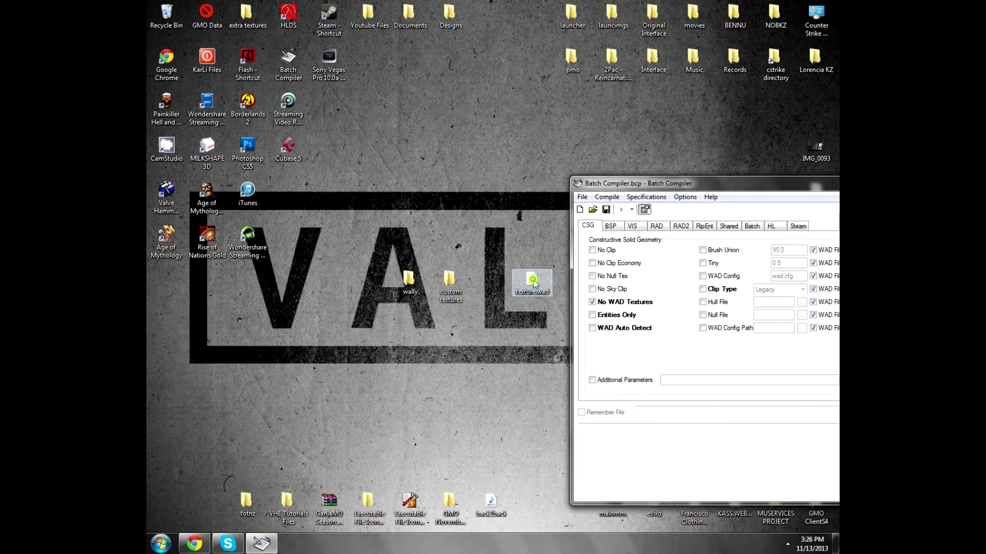
drag(530, 282, 194, 412)
drag(658, 176, 383, 85)
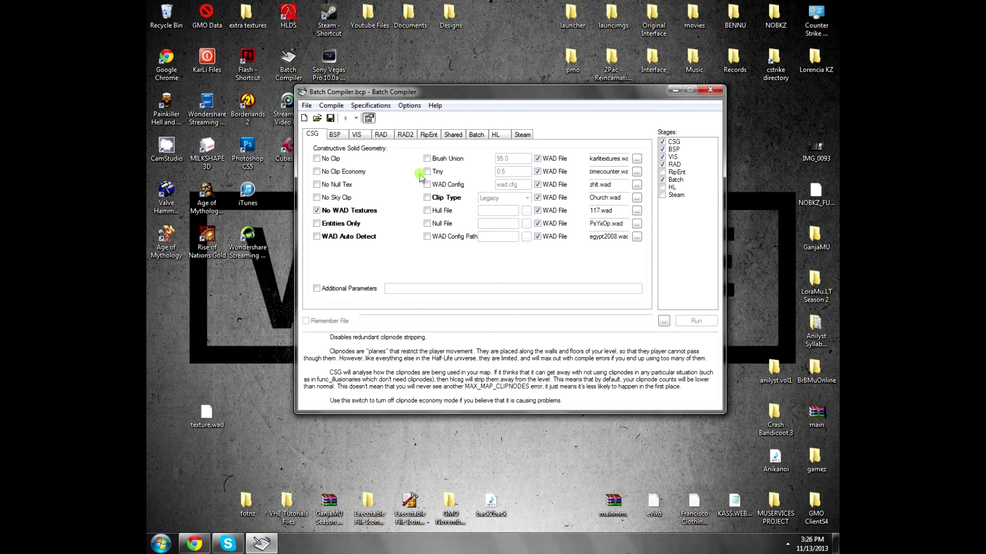
Move texture.wad into the RMF Directory folder, set it as the WAD file replacing egypt2008.wad, and close Batch Compiler
click(636, 236)
drag(207, 413, 464, 297)
double_click(452, 191)
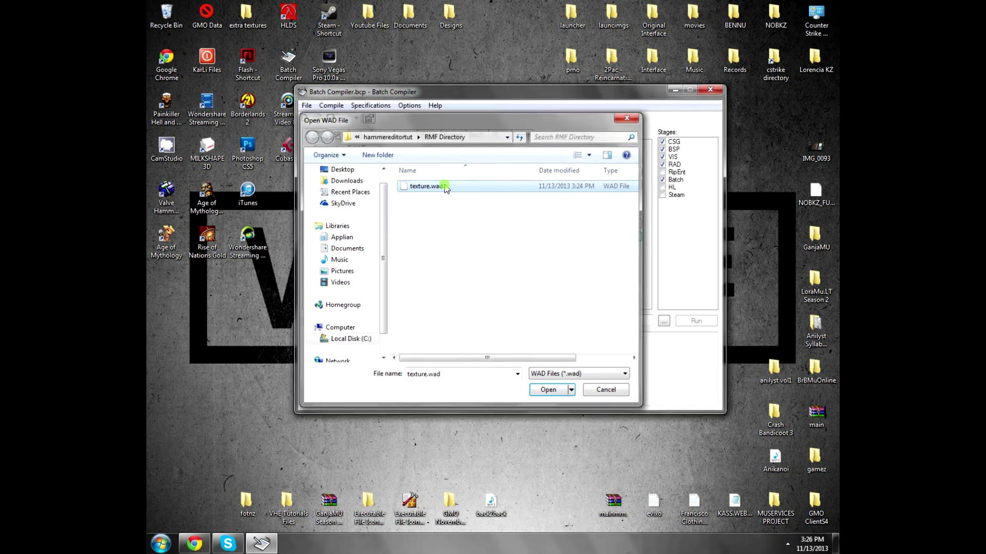
click(539, 237)
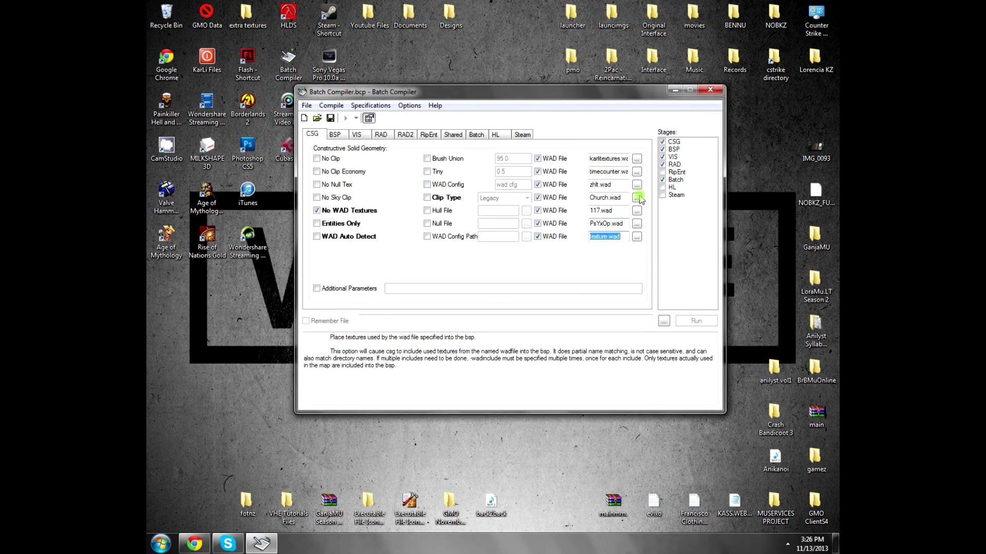
click(709, 90)
click(464, 310)
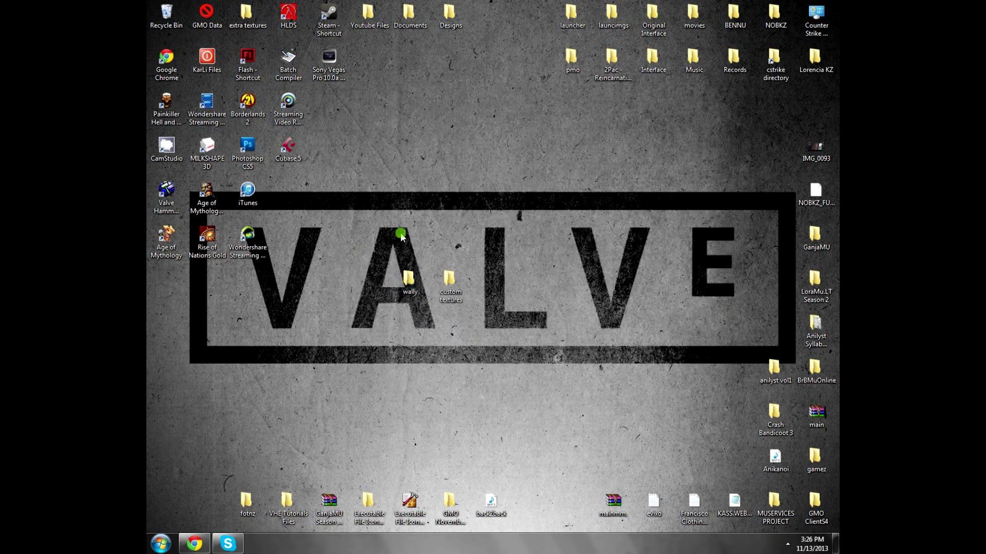
Move the wally and custom textures folders together toward the middle of the desktop
drag(367, 229, 491, 331)
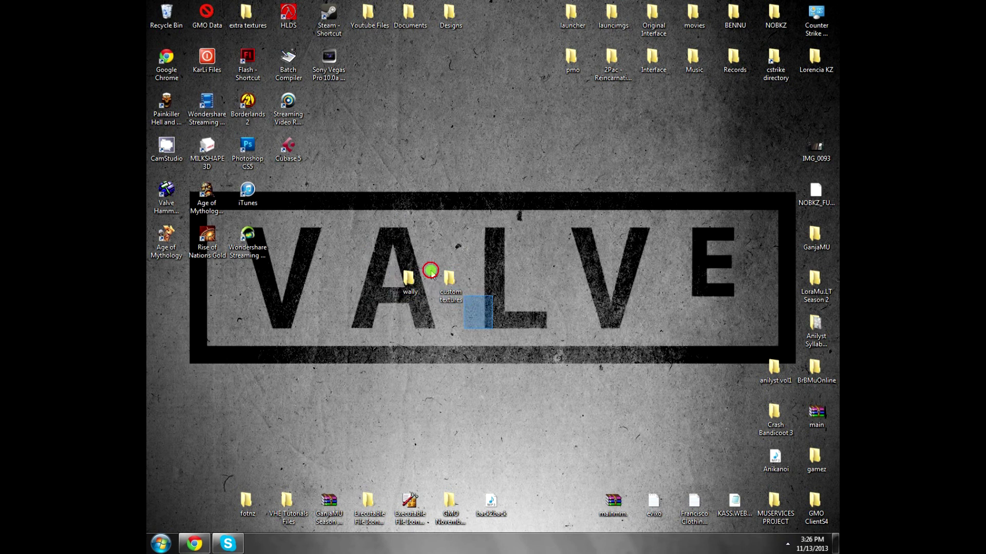
drag(422, 277, 469, 273)
click(524, 248)
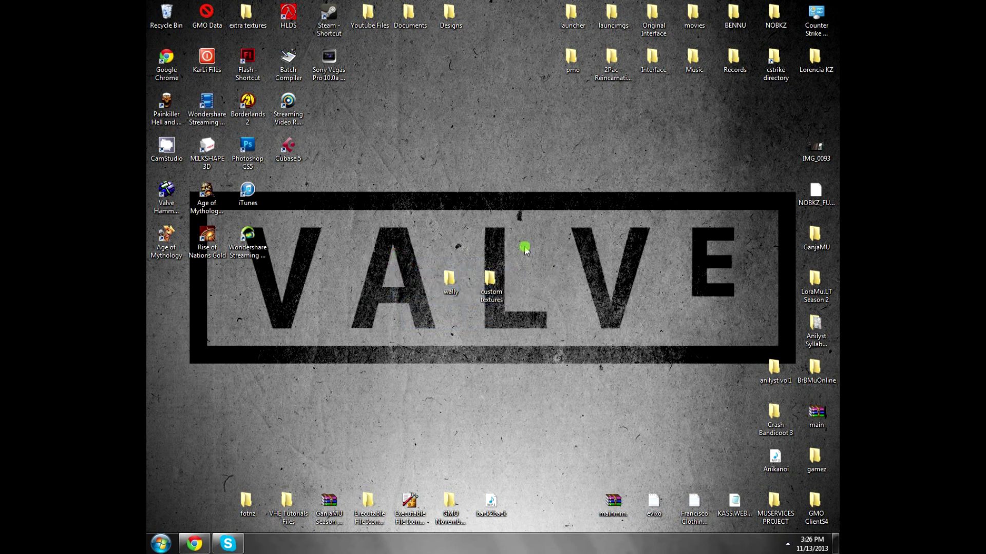
drag(412, 230, 554, 317)
drag(497, 278, 543, 277)
click(569, 252)
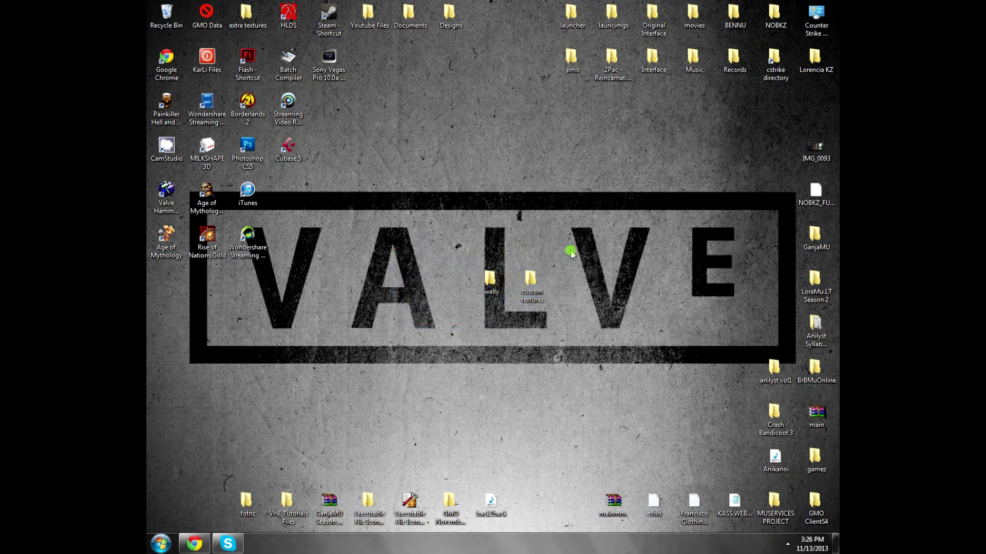